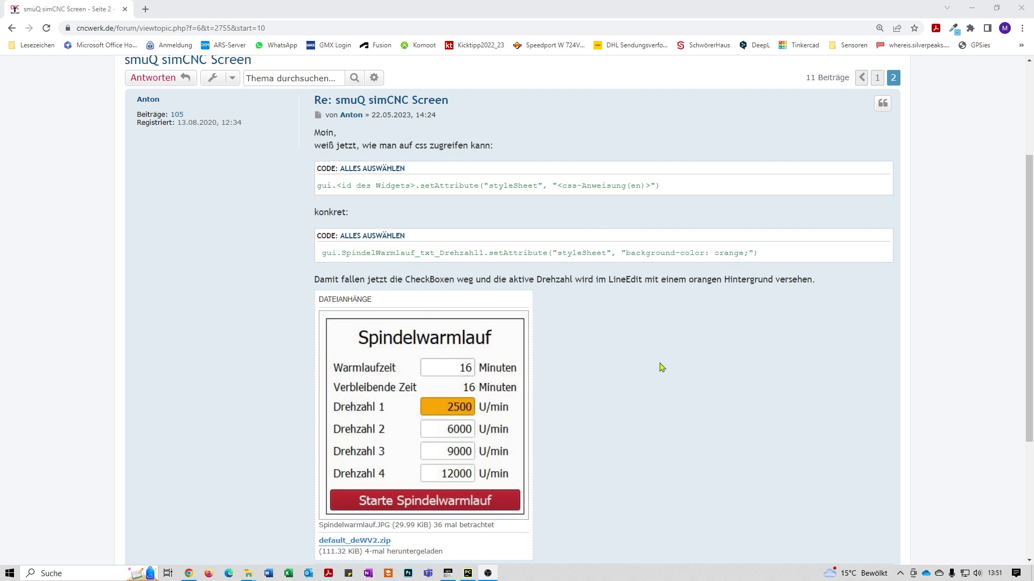
- Download default_deWV2.zip from the forum post and copy its default_deWV2 folder into the simCNC screens folder
click(372, 543)
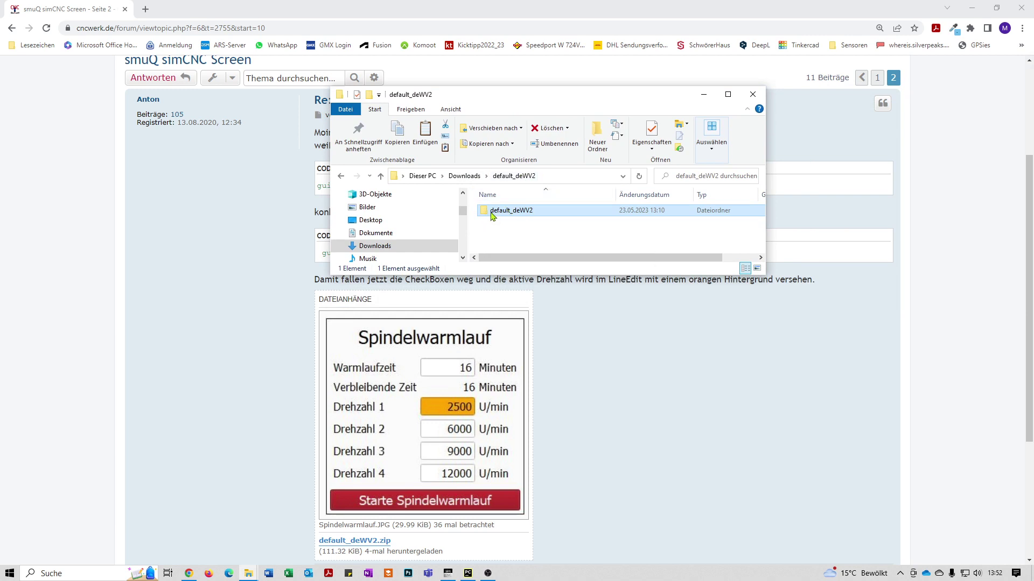
mouse_move(492, 216)
drag(1033, 214, 539, 278)
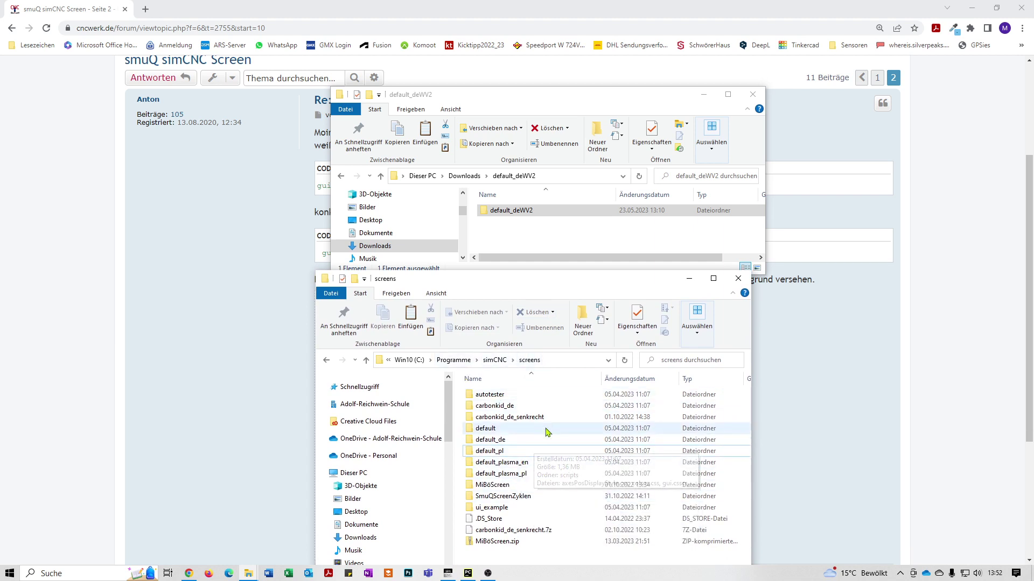
mouse_move(554, 443)
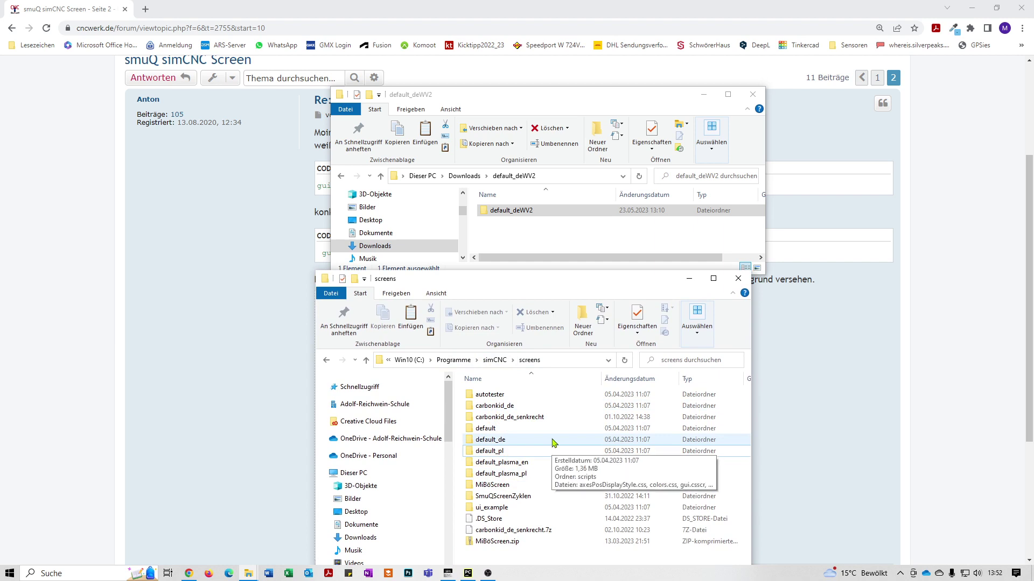
key(ctrl+v)
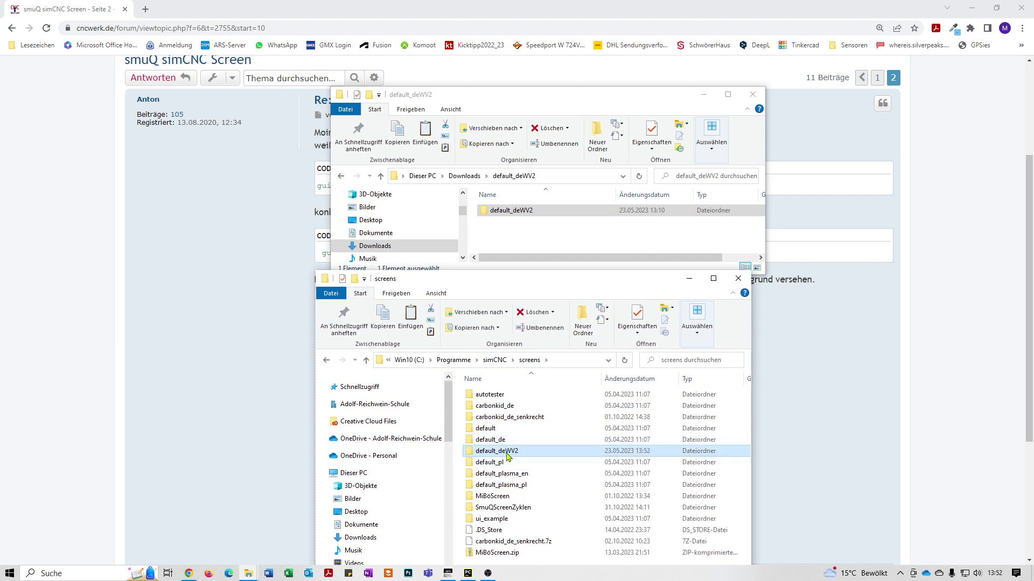
- Check the scripts folder inside the copied default_deWV2 screen for the Spindelwarmlauf scripts, and close both folder windows
double_click(506, 454)
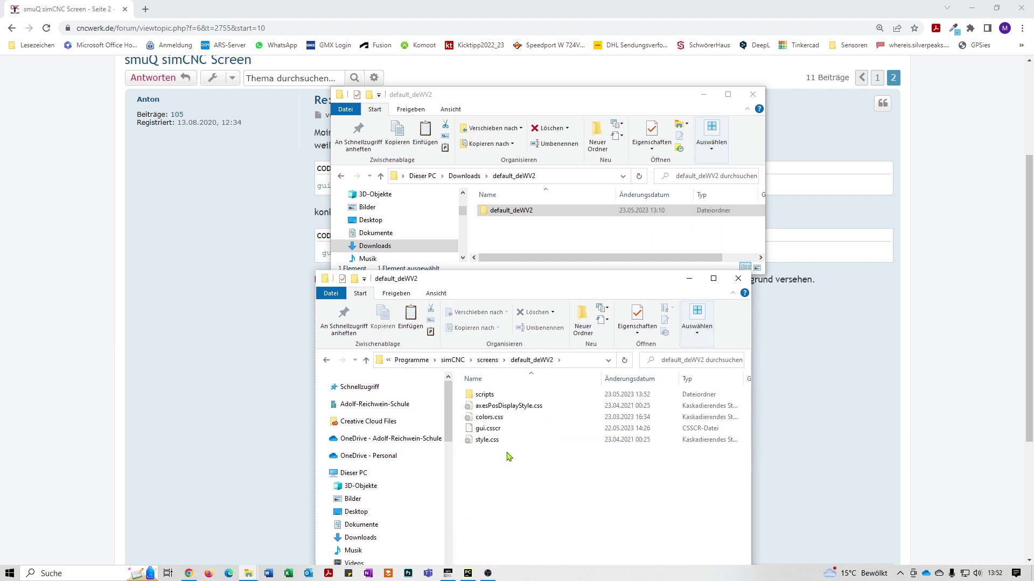
double_click(490, 397)
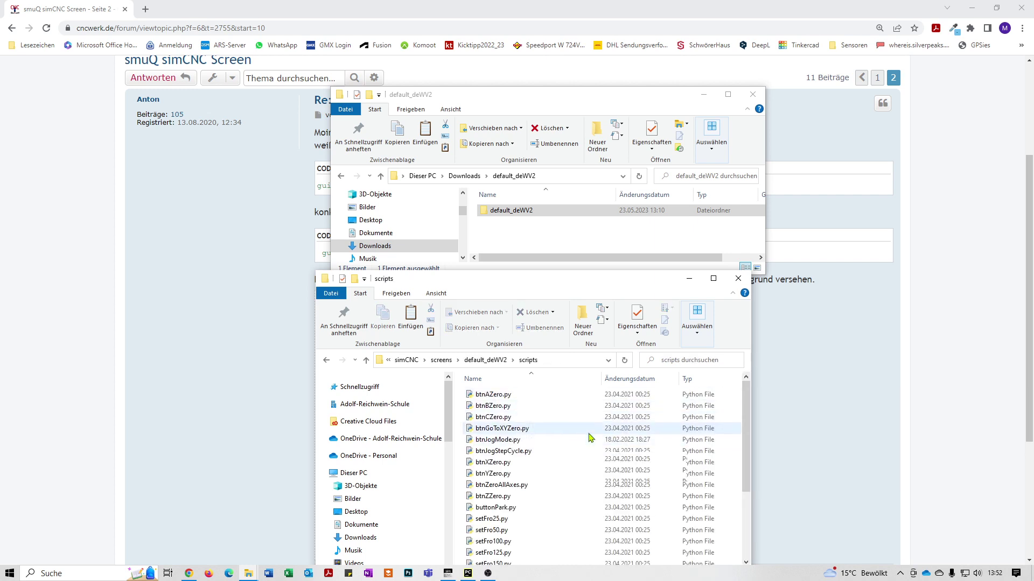
scroll(590, 438, down, 3)
mouse_move(516, 561)
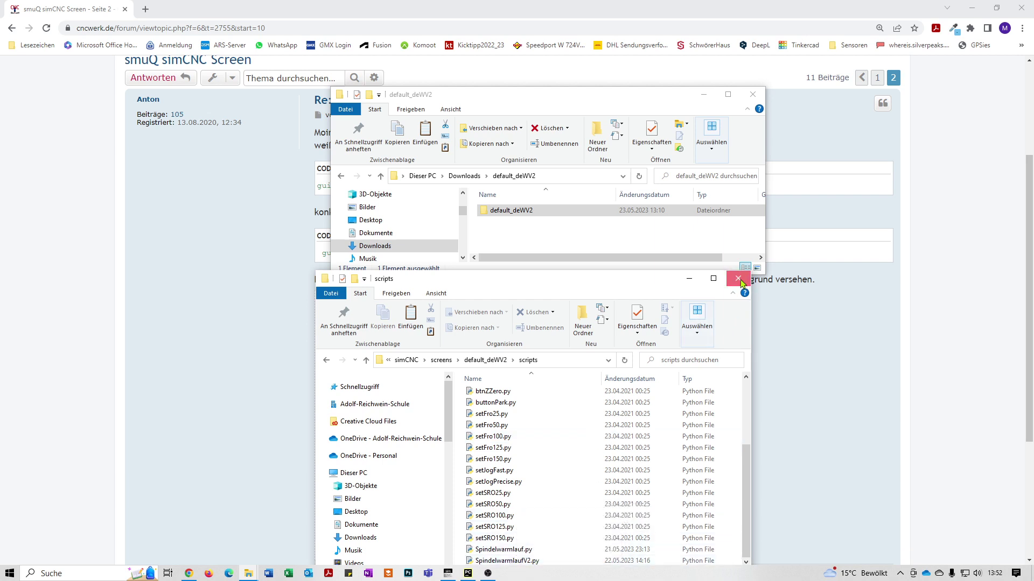
key(alt+F4)
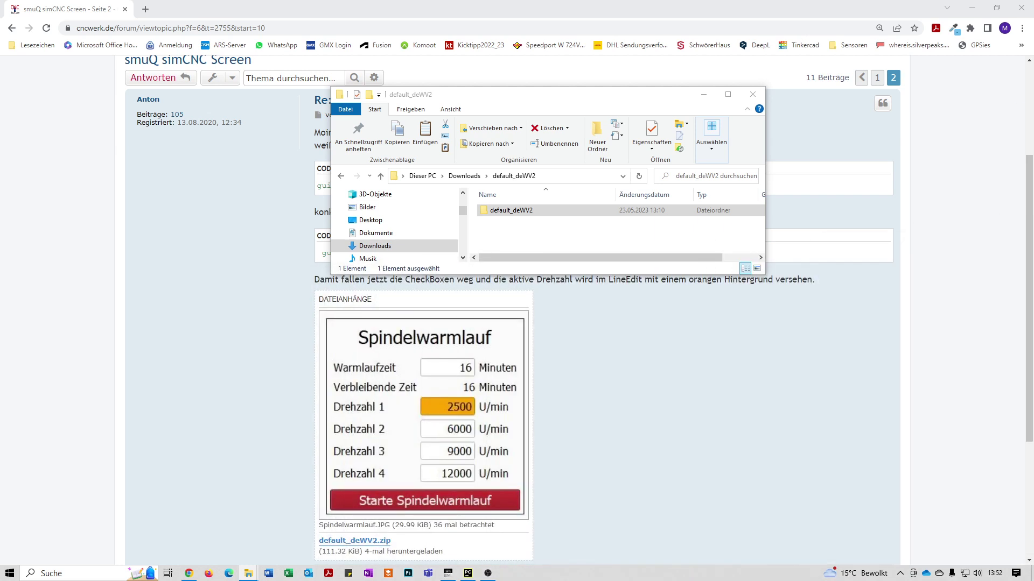
key(alt+F4)
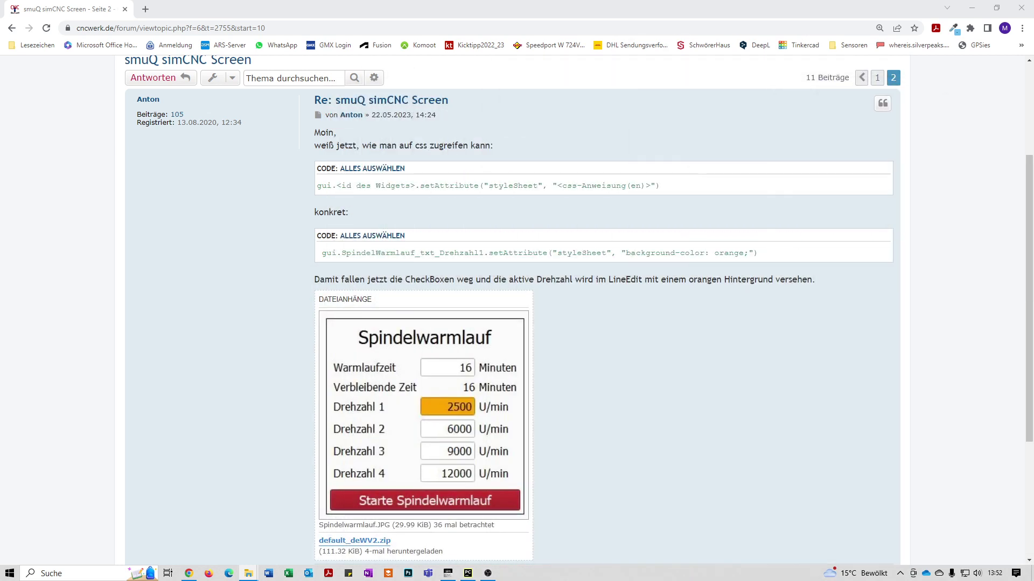
- Switch to simCNC and load the default_deWV2 screen
click(971, 8)
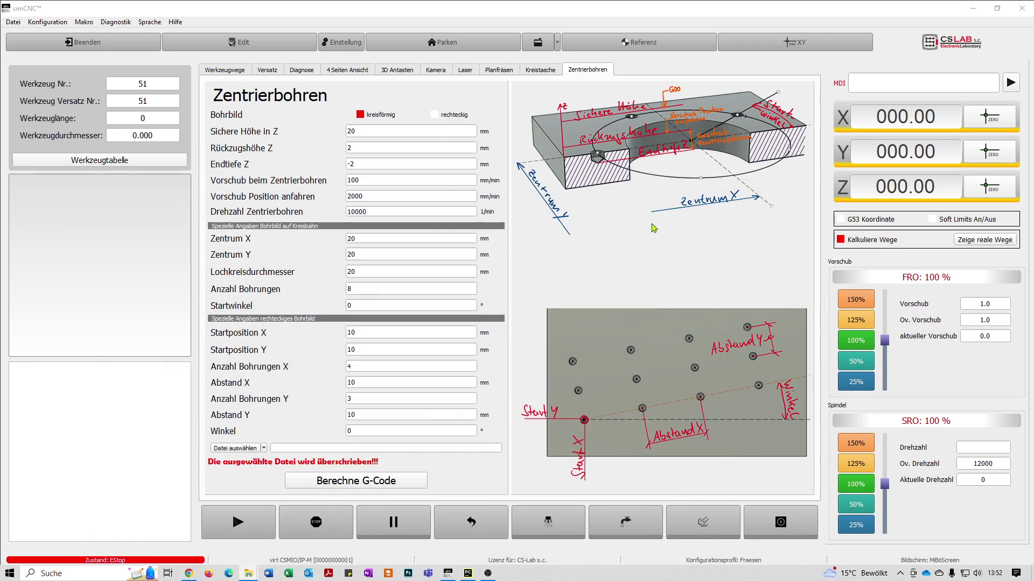
click(55, 22)
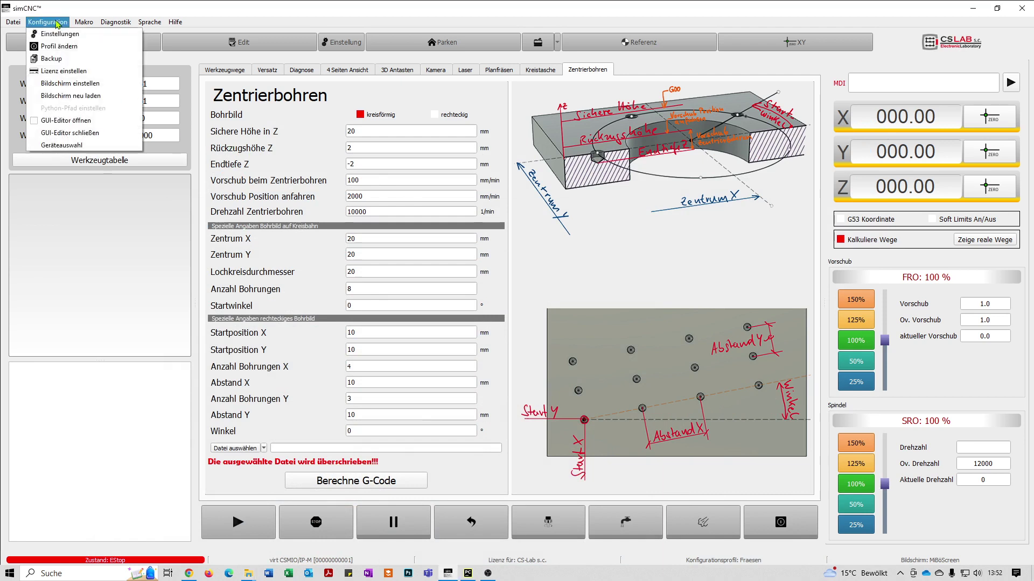
click(74, 84)
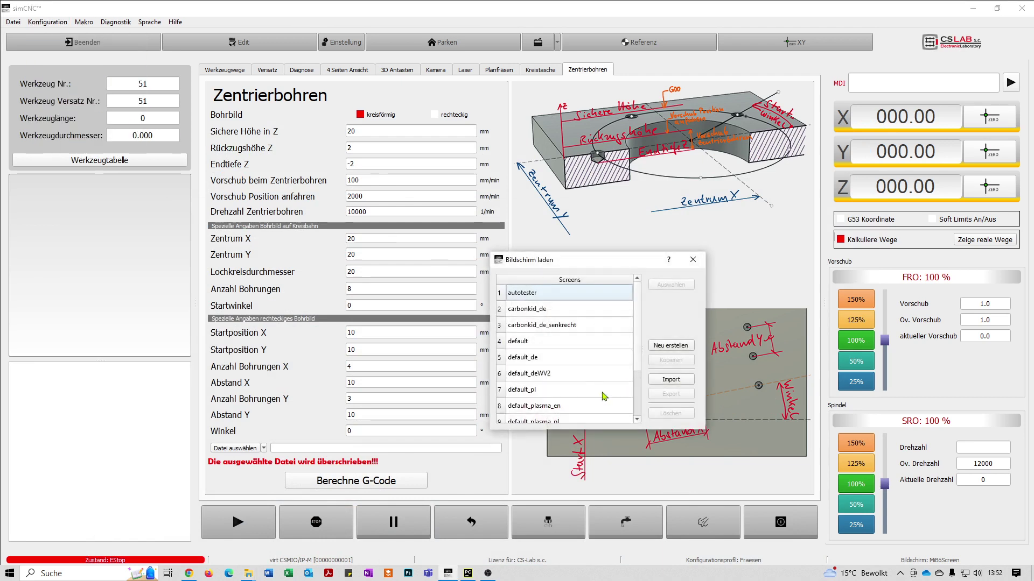
click(544, 376)
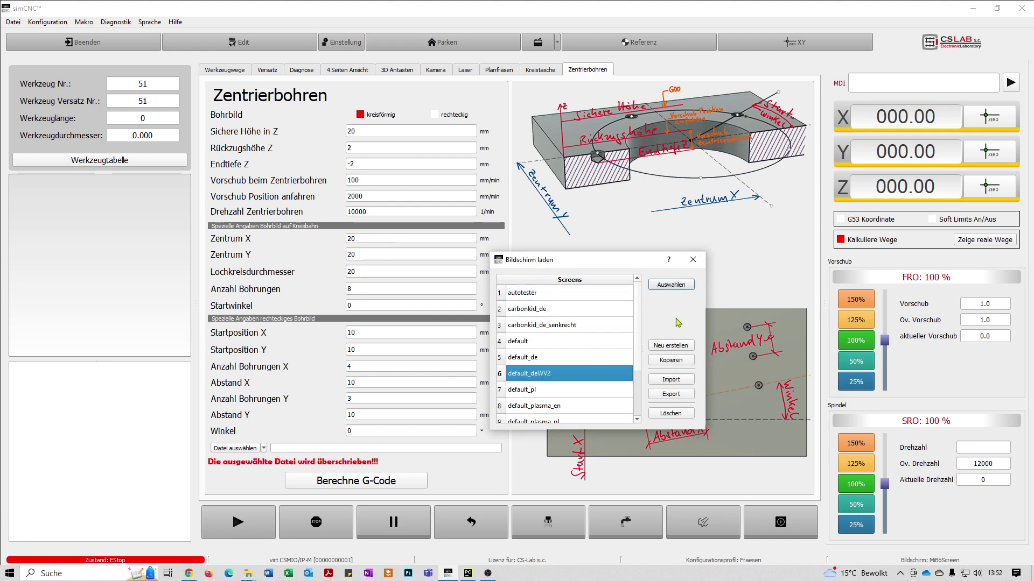
click(671, 284)
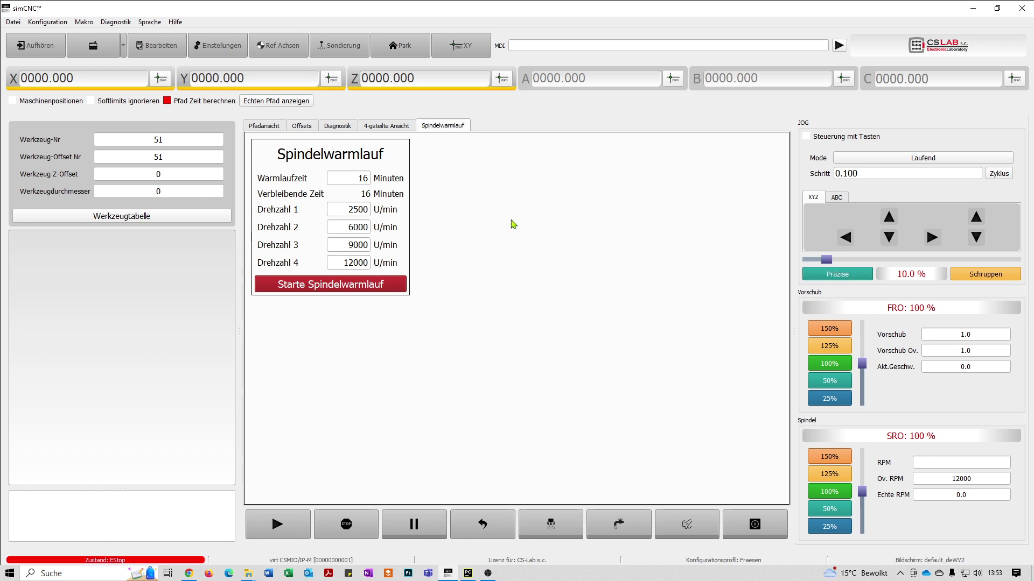
- Open the GUI editor and locate the Spindelwarmlauf heading label and its parent tab in the widget tree
click(62, 22)
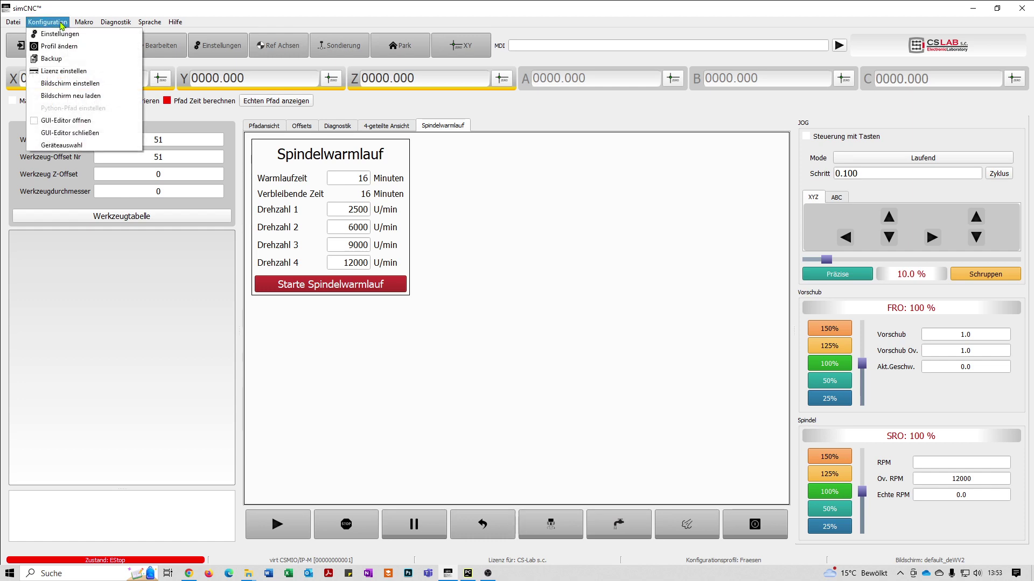
click(80, 120)
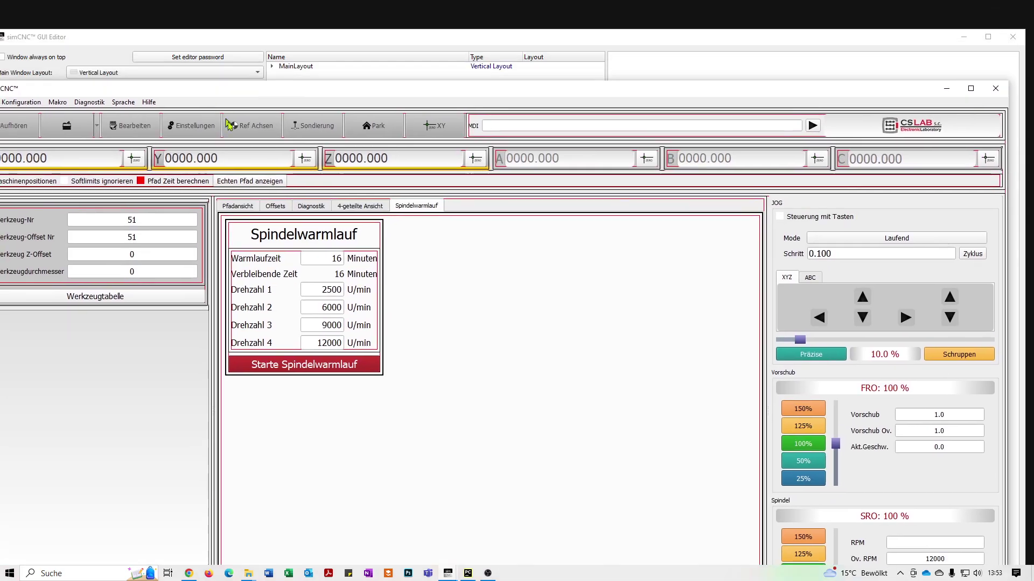
drag(213, 92, 272, 40)
click(339, 188)
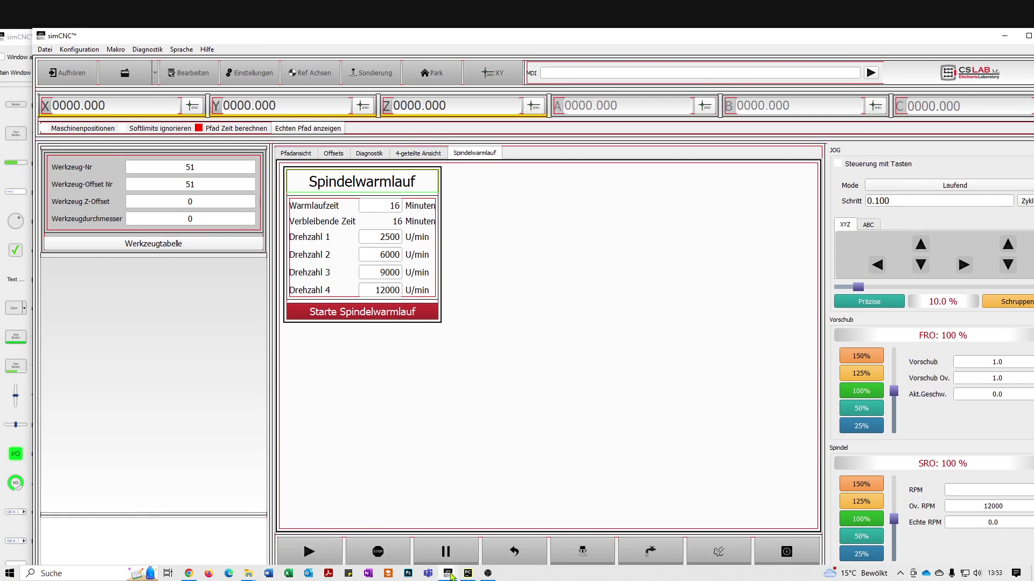
click(451, 576)
click(503, 554)
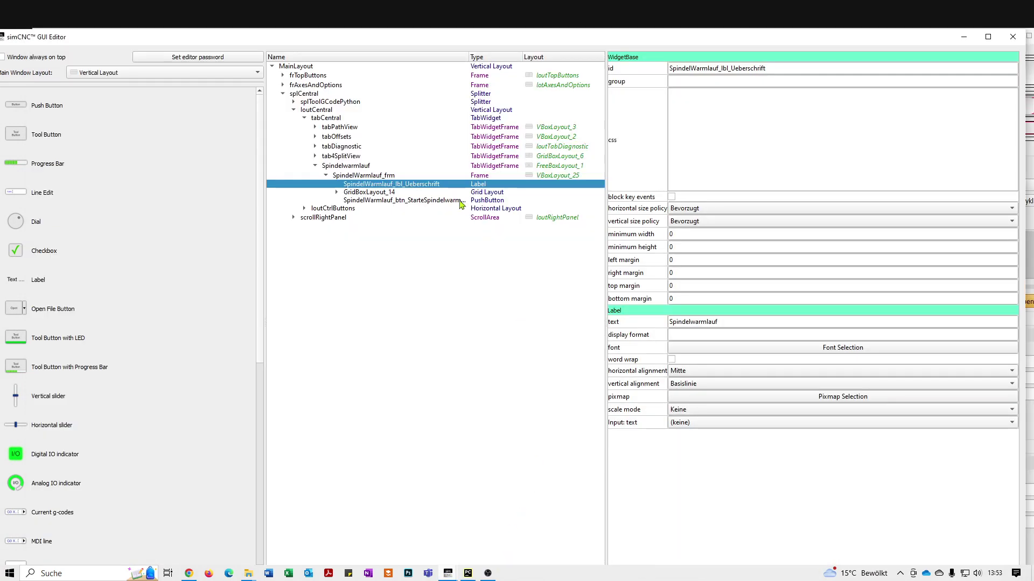
click(356, 166)
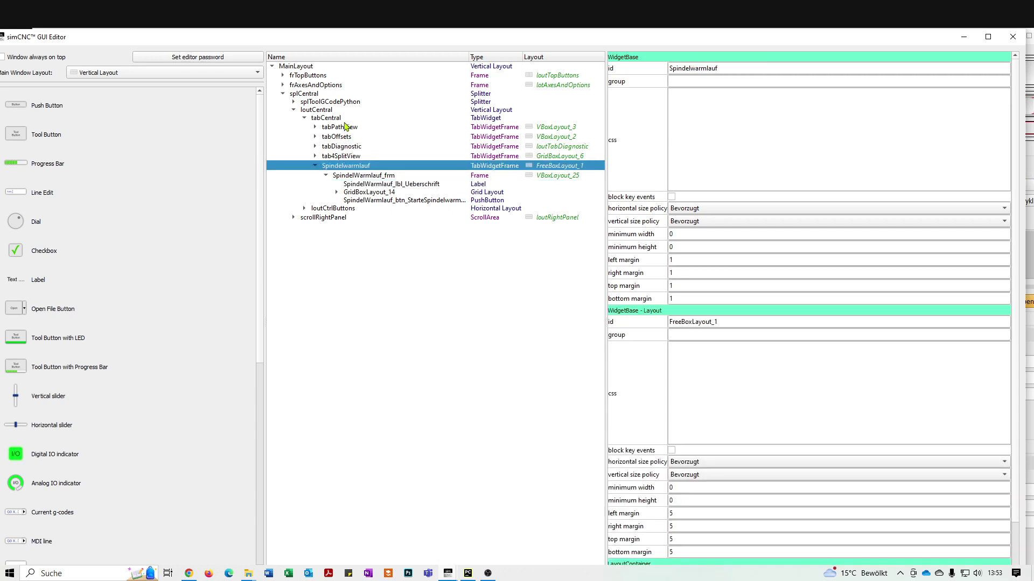
- Examine which part of the screen the SpindelWarmlauf_frm frame covers, and close the GUI editor
drag(392, 38, 403, 209)
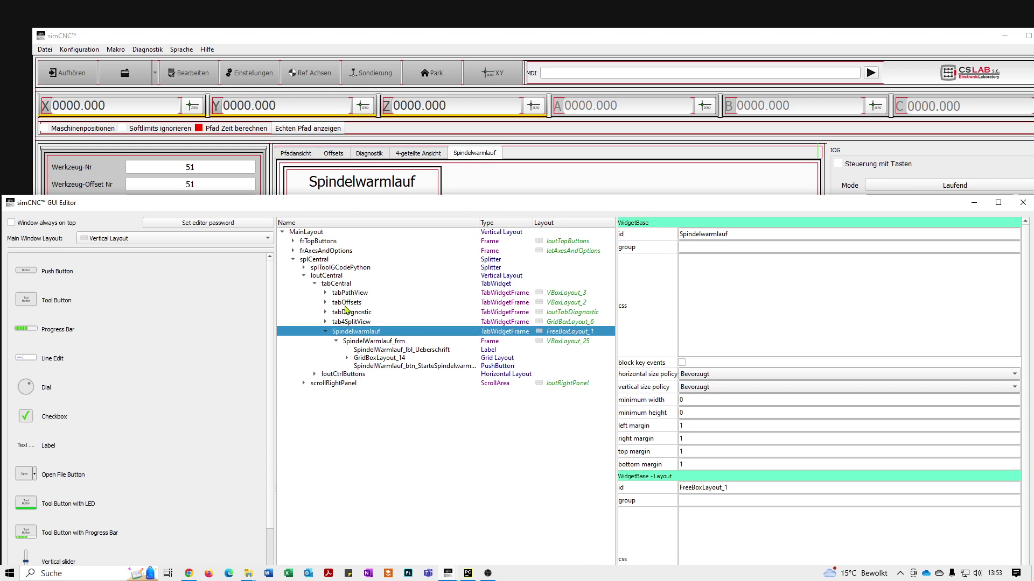
click(380, 342)
drag(483, 209, 473, 362)
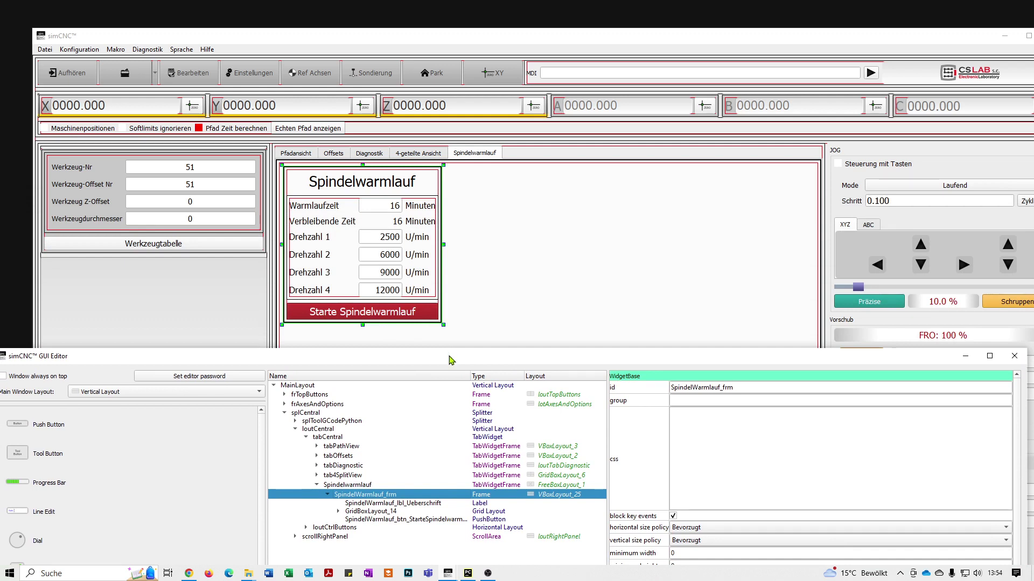
drag(451, 361, 446, 198)
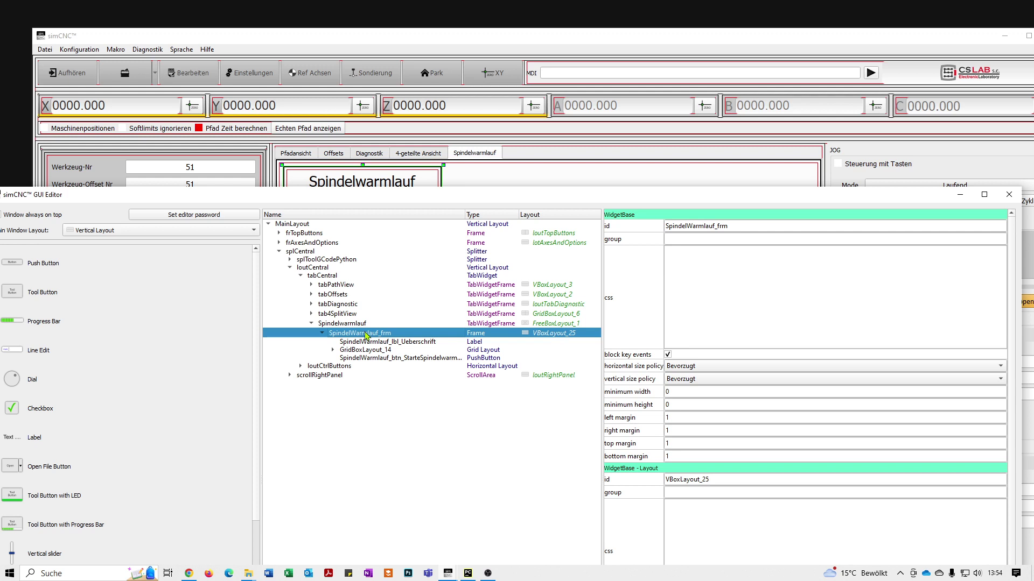
click(1012, 200)
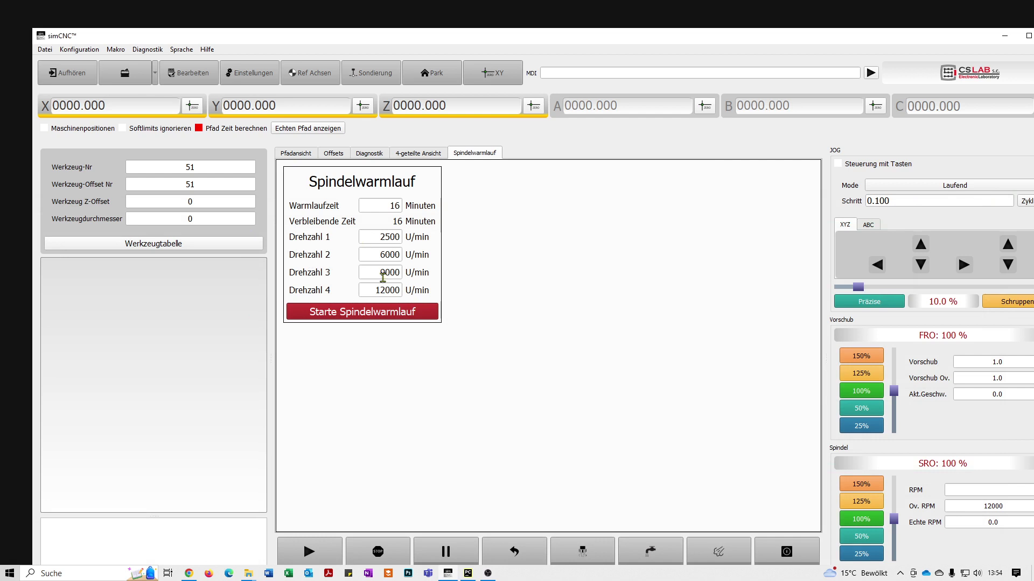
- Load the MiBöScreen screen in place of the current one
click(79, 49)
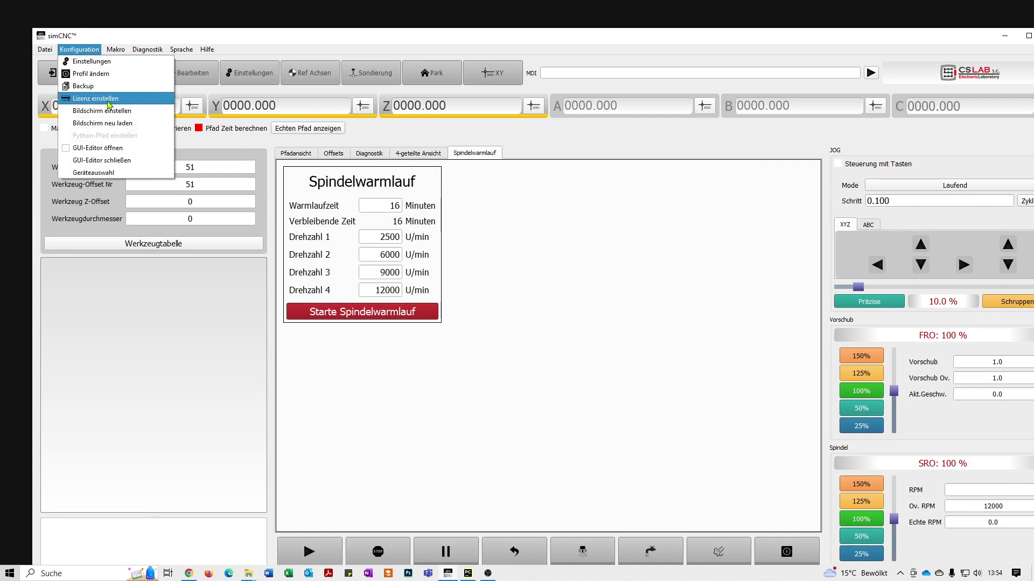
click(115, 112)
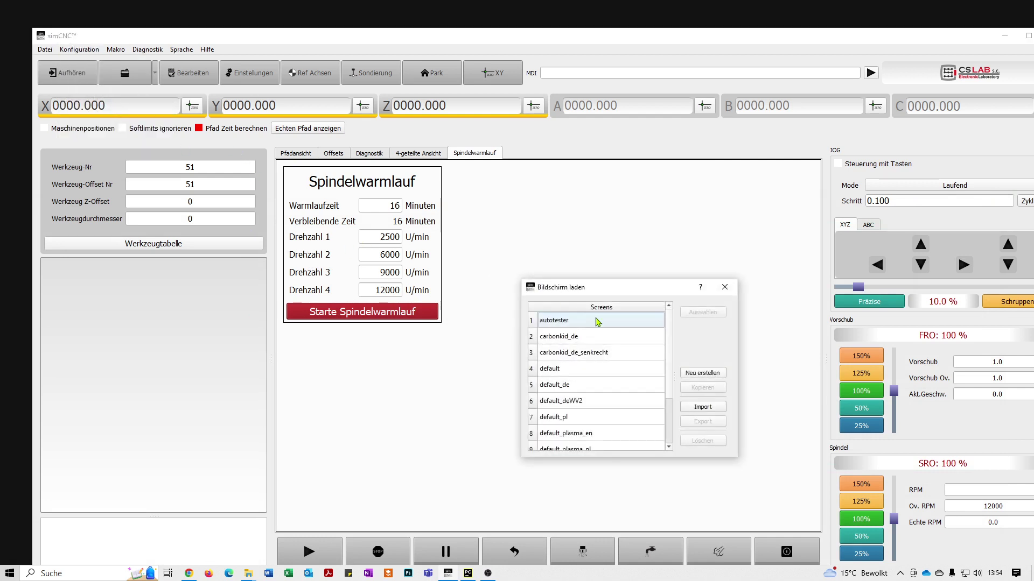
scroll(609, 399, down, 1)
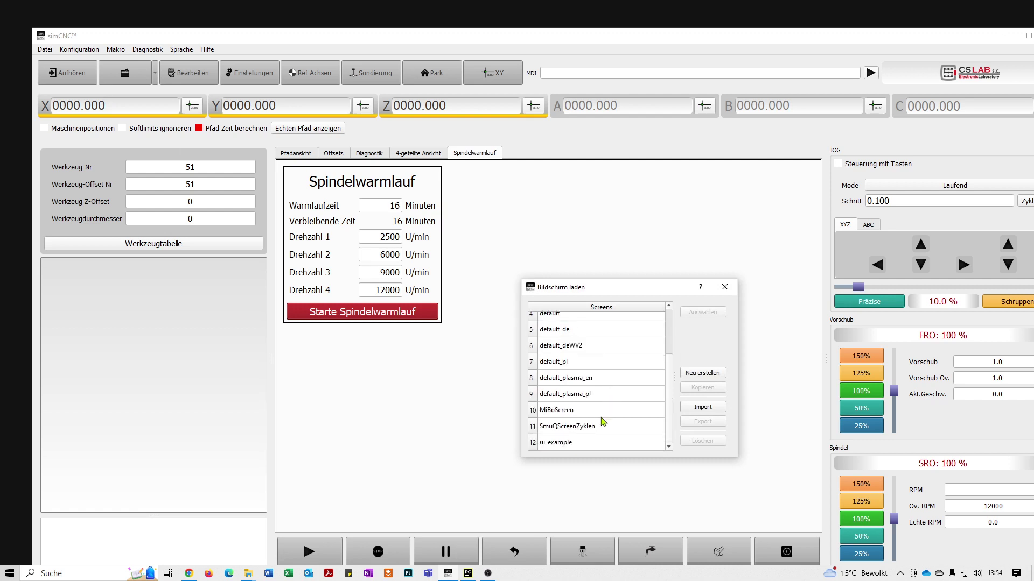
click(597, 412)
click(714, 313)
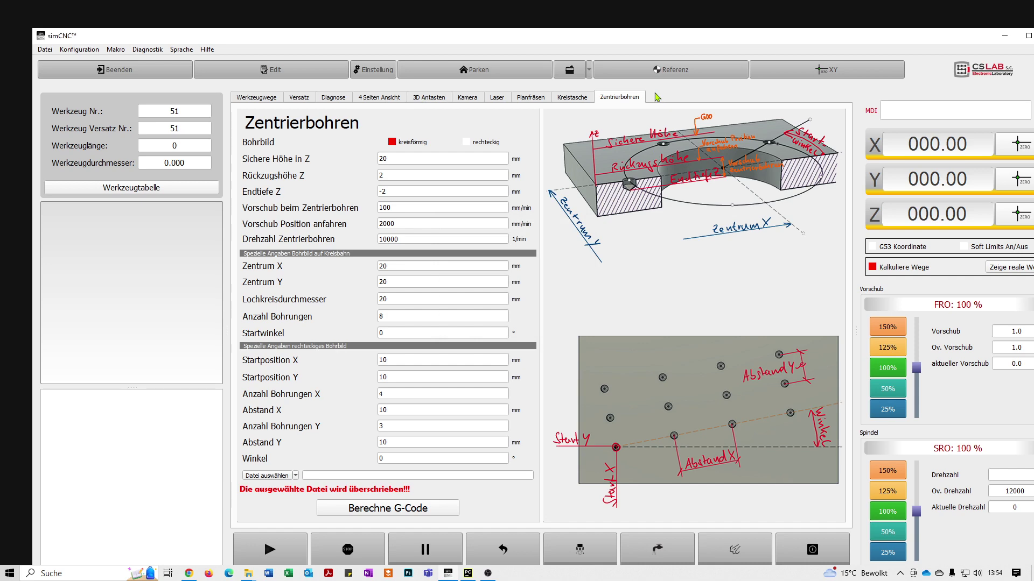
- Open the GUI editor for this screen and locate the Zentrierbohren heading label in the widget tree
click(94, 50)
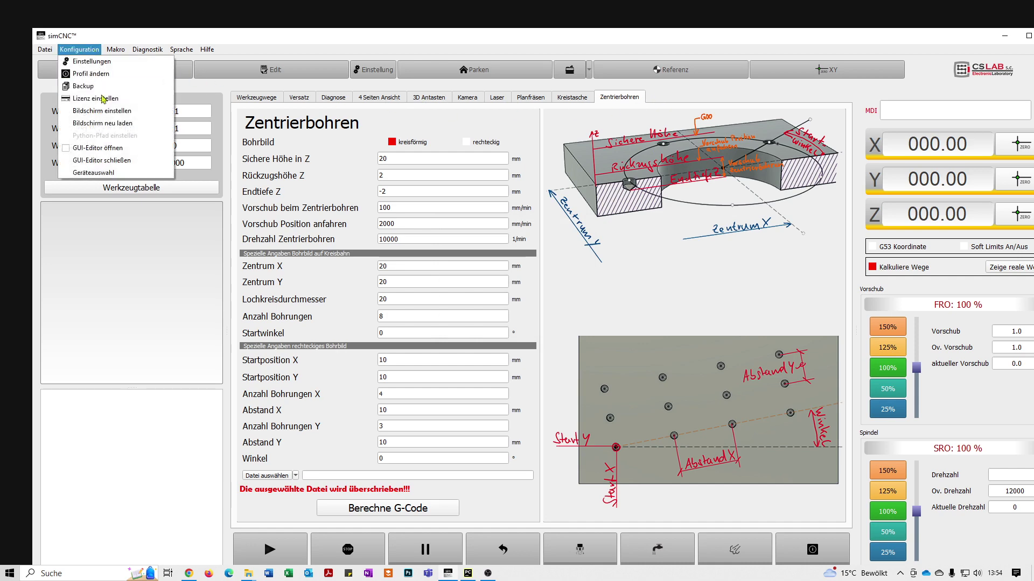
click(113, 150)
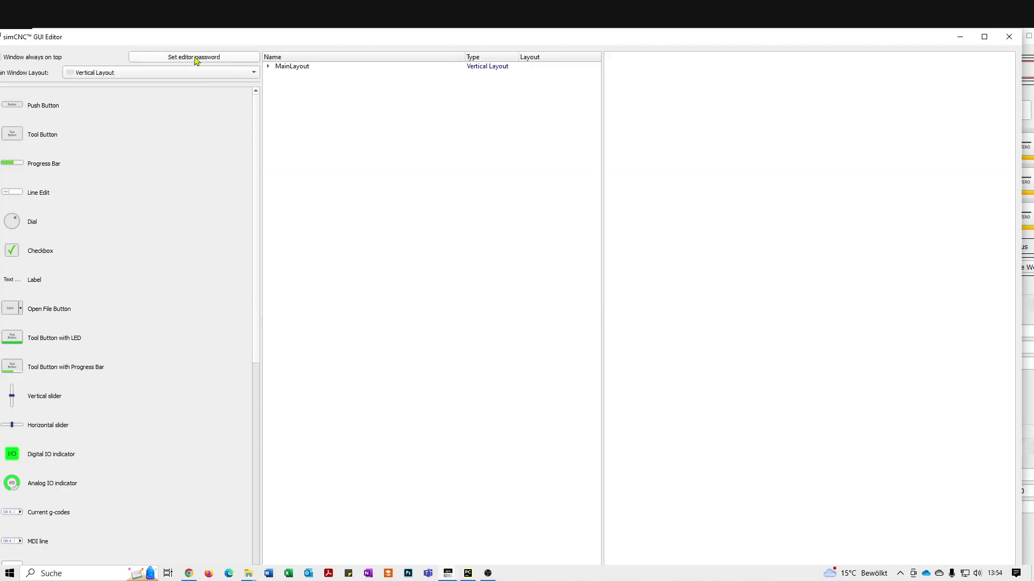
drag(199, 39, 222, 232)
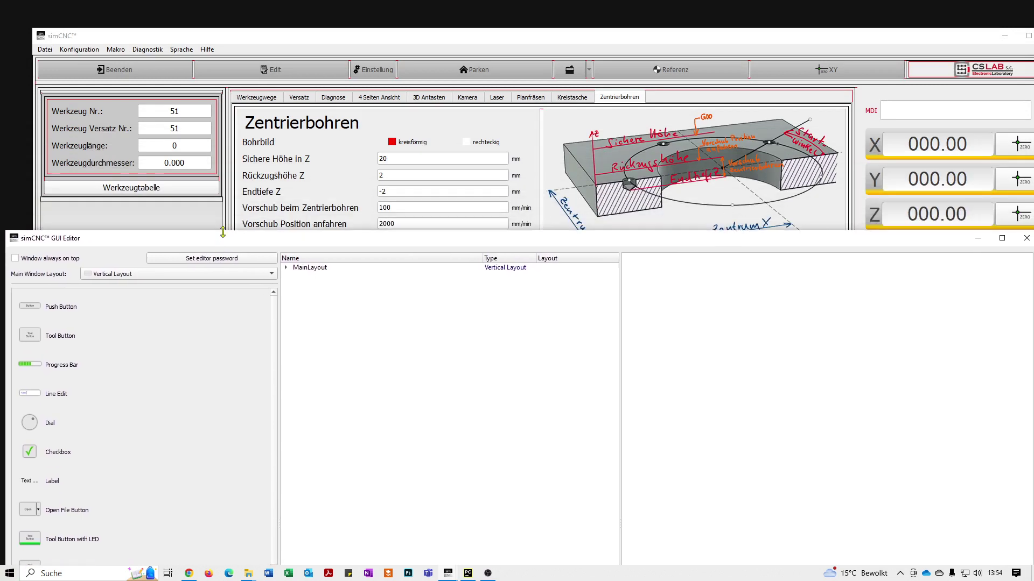
click(287, 127)
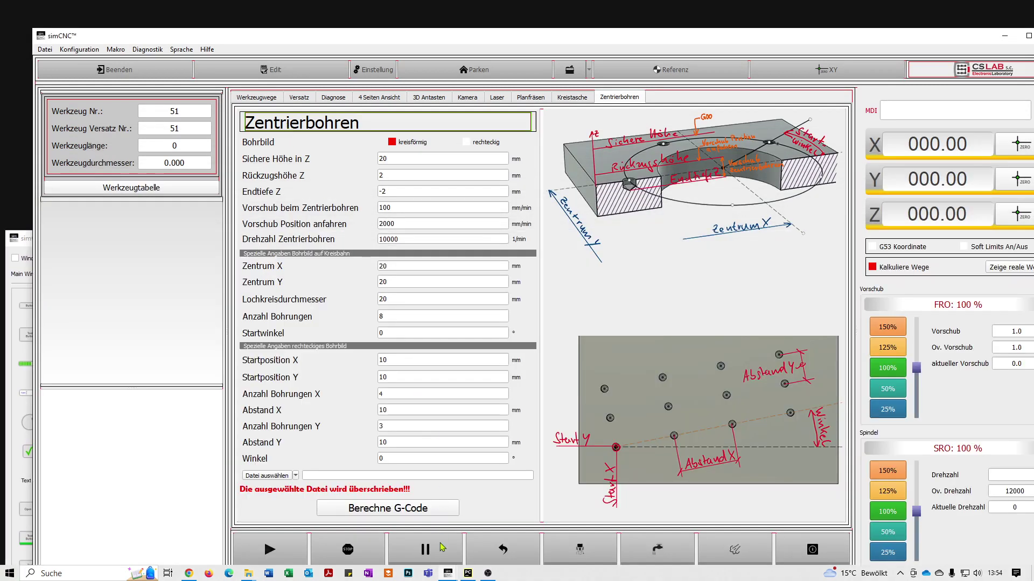
mouse_move(450, 576)
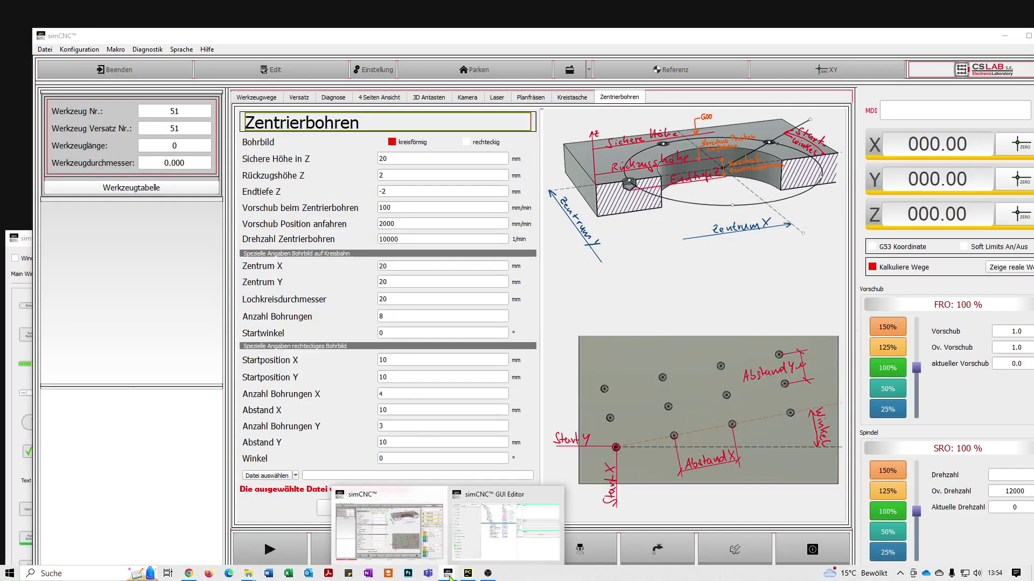
click(503, 551)
- Collapse the tabZentrierbohren branch in the widget tree and reposition the editor so the screen's tabs stay in view
drag(603, 242, 581, 75)
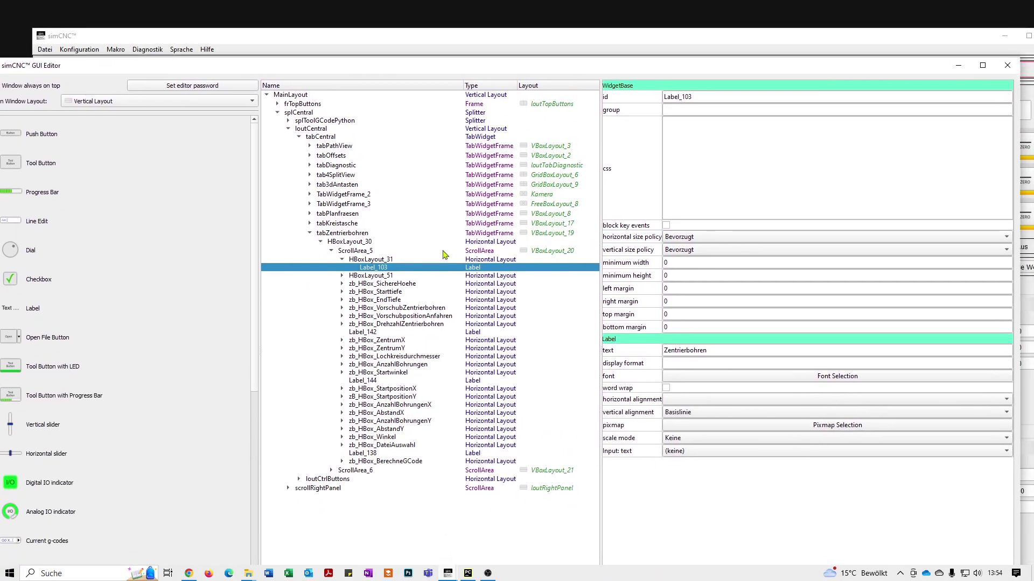
click(310, 233)
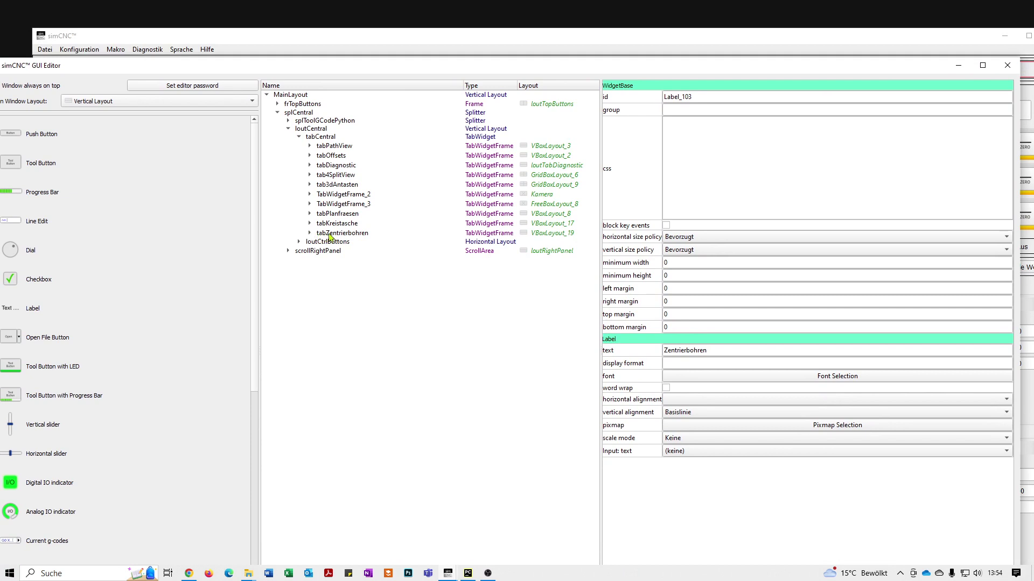
drag(398, 69, 396, 125)
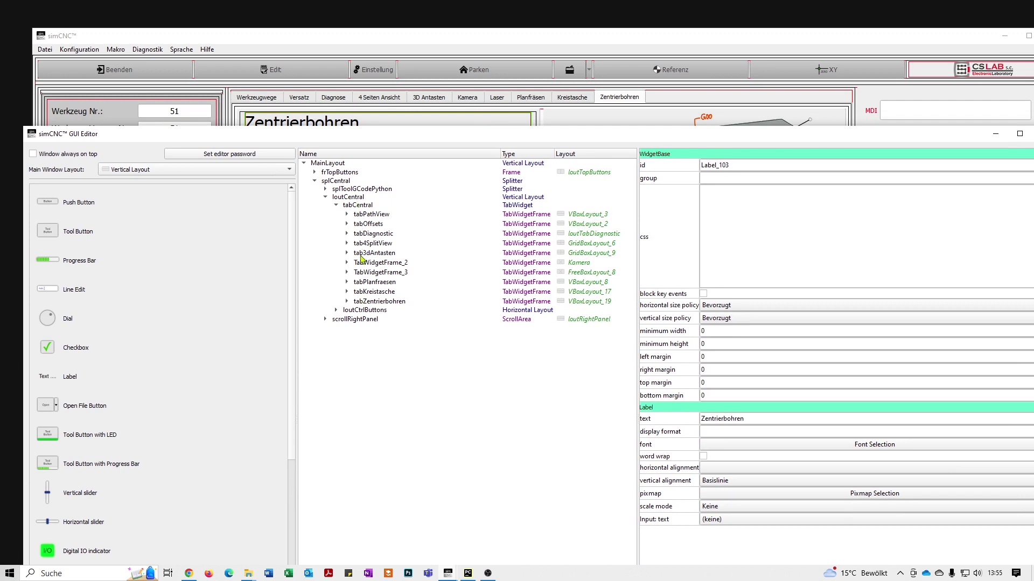
- Increase the tabs quantity of the tabCentral widget to 11 to add a new tab
click(357, 208)
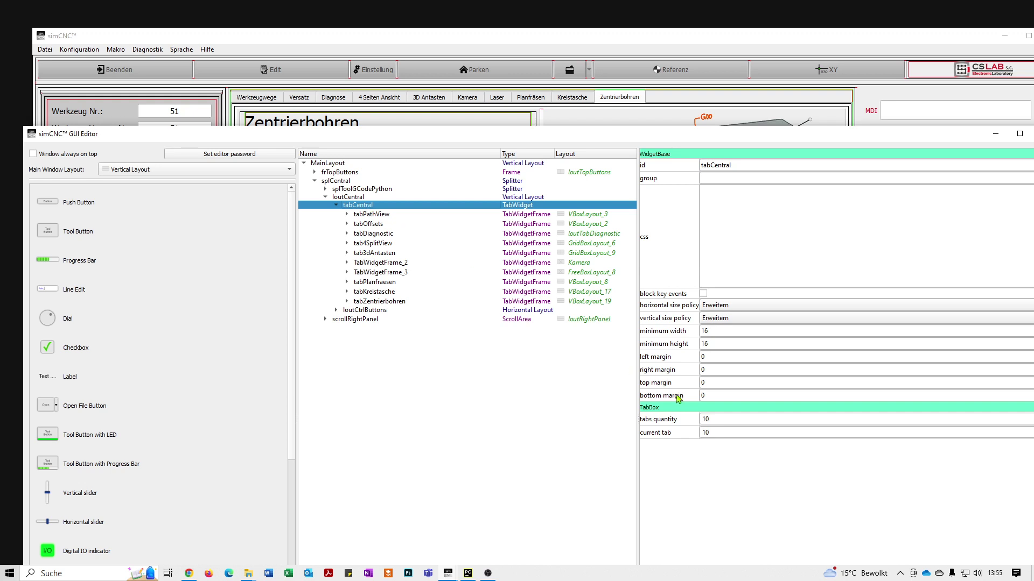
drag(682, 138, 607, 99)
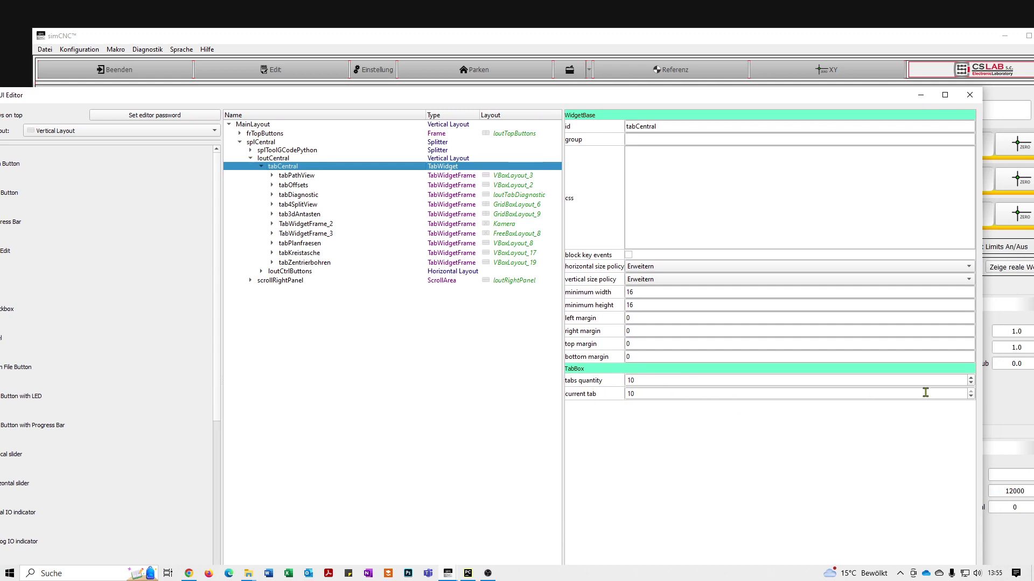
click(970, 379)
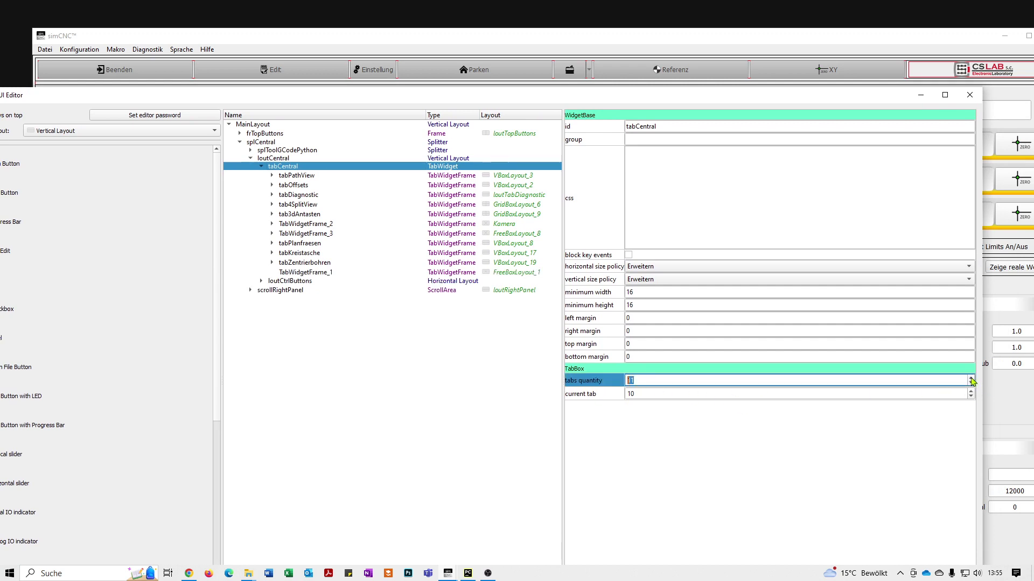
- Paste the copied SpindelWarmlauf_frm frame into the new tab's frame and expand it in the widget tree
click(327, 273)
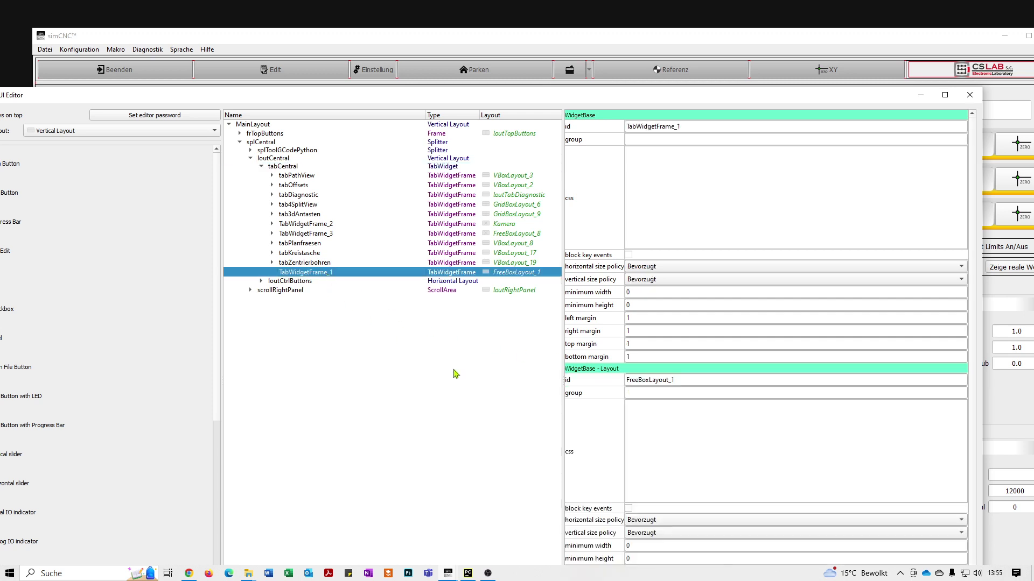
drag(531, 100, 565, 167)
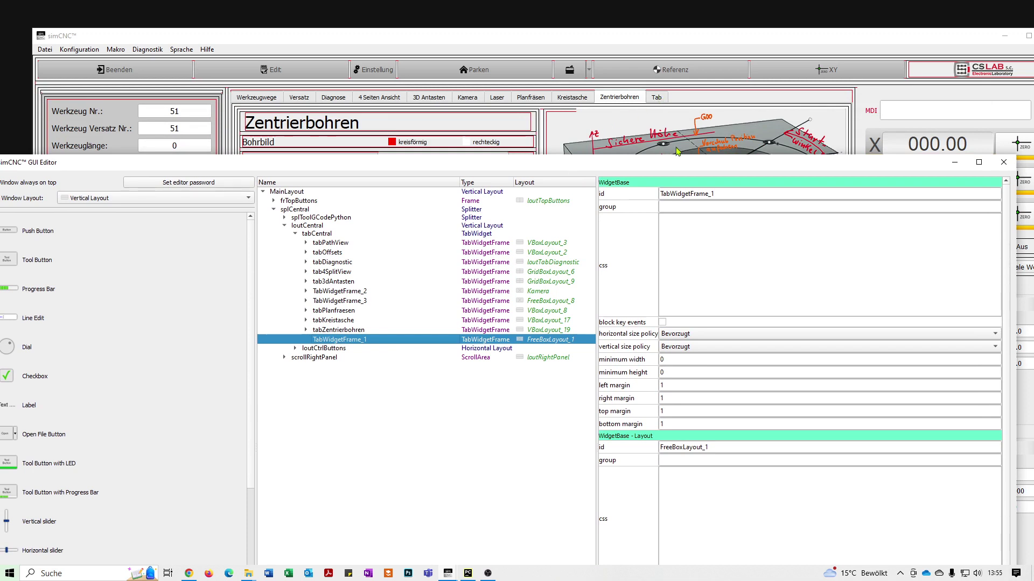
double_click(337, 342)
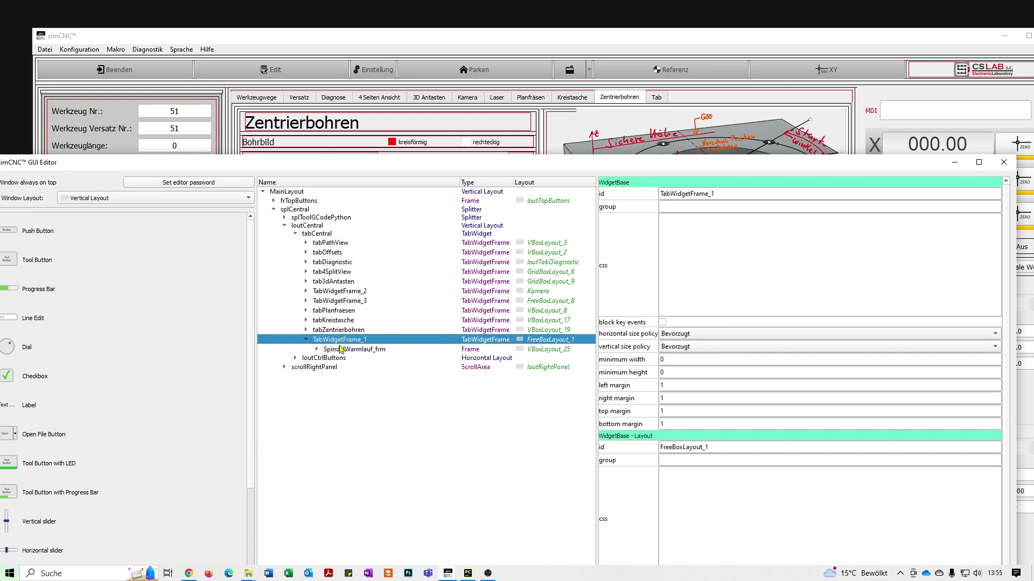
double_click(344, 351)
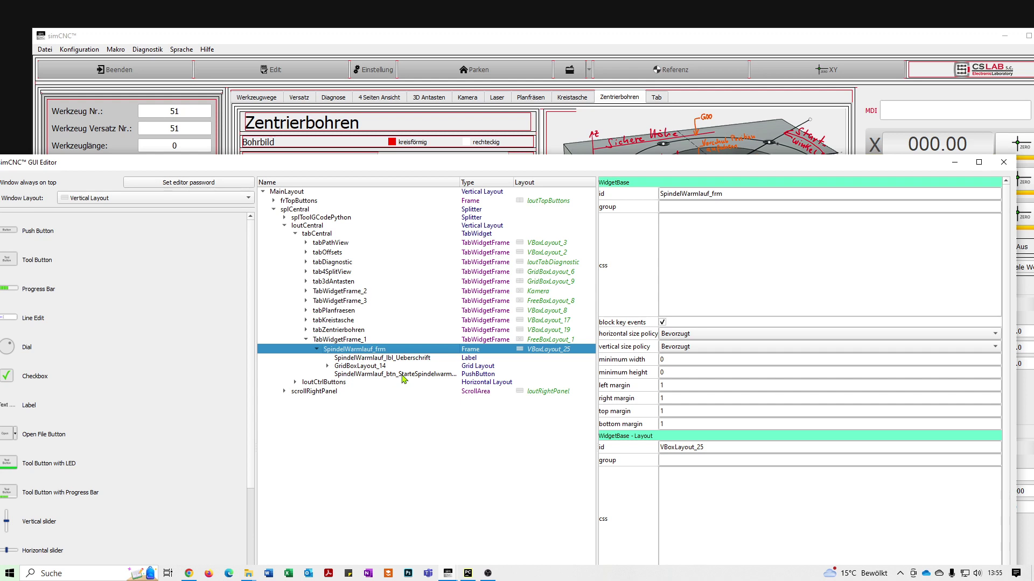
- Close the GUI editor with the screen saved, and show the new tab in the maximized main window
click(1004, 165)
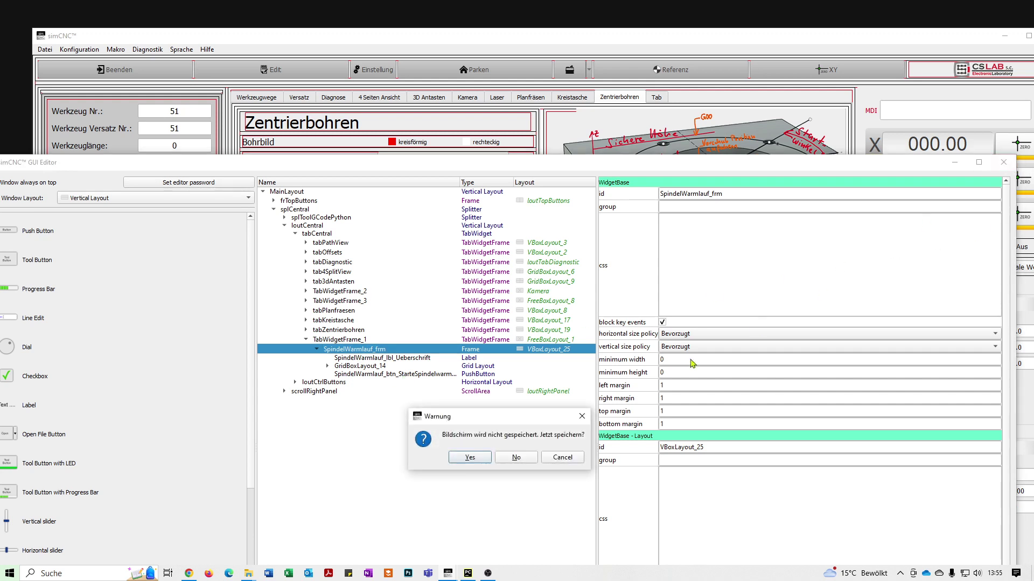
click(470, 457)
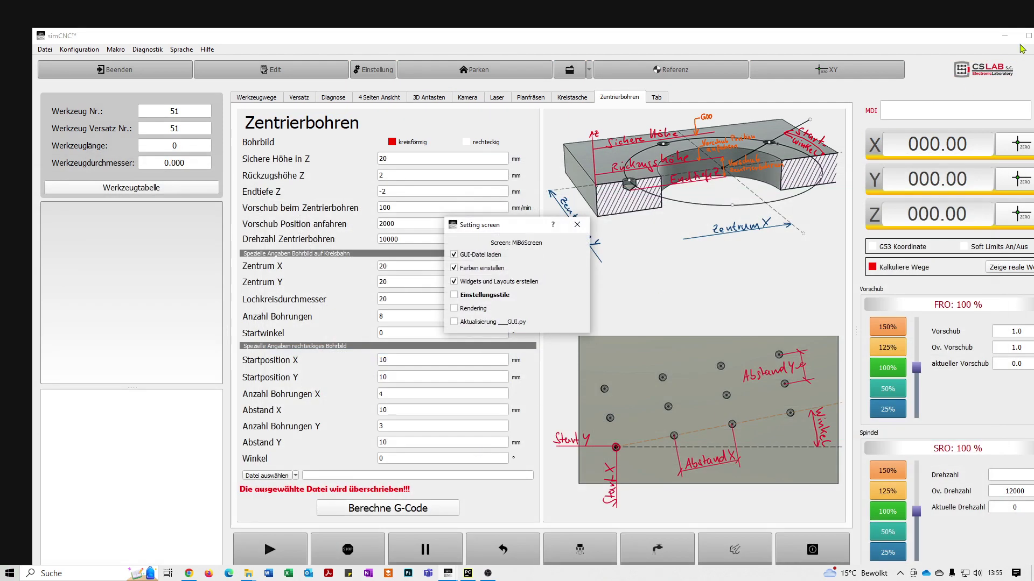
double_click(934, 36)
click(994, 33)
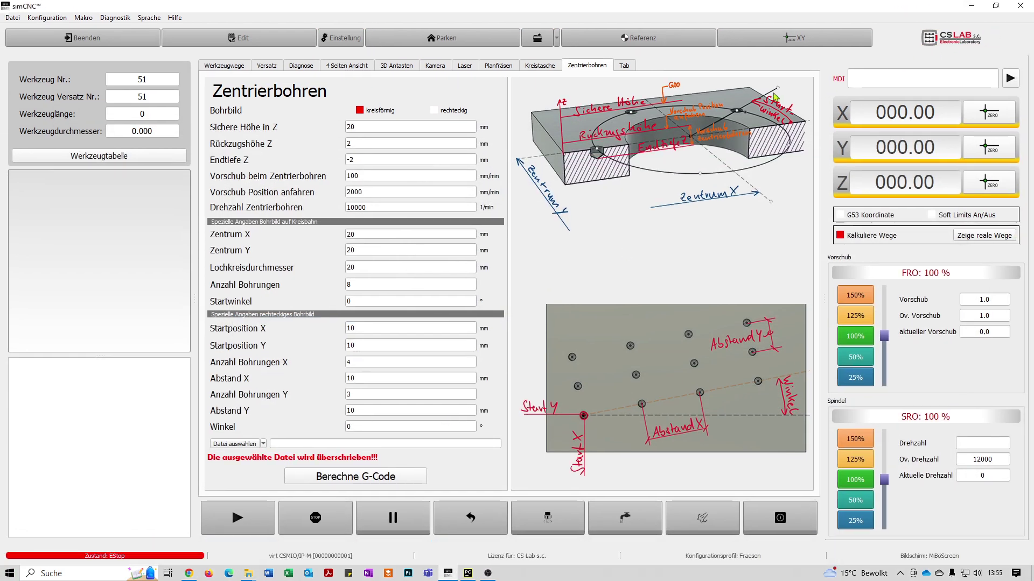
click(624, 65)
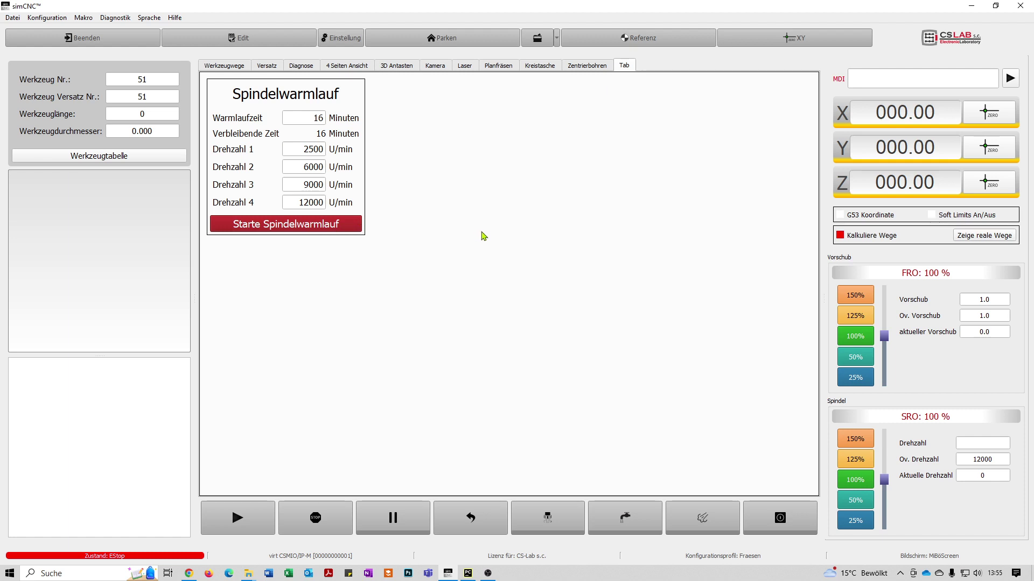
- Switch to File Explorer and check for SpindelwarmlaufV2.py in the scripts folders of default_deWV2 and MiBöScreen, closing the folder window when done
click(248, 573)
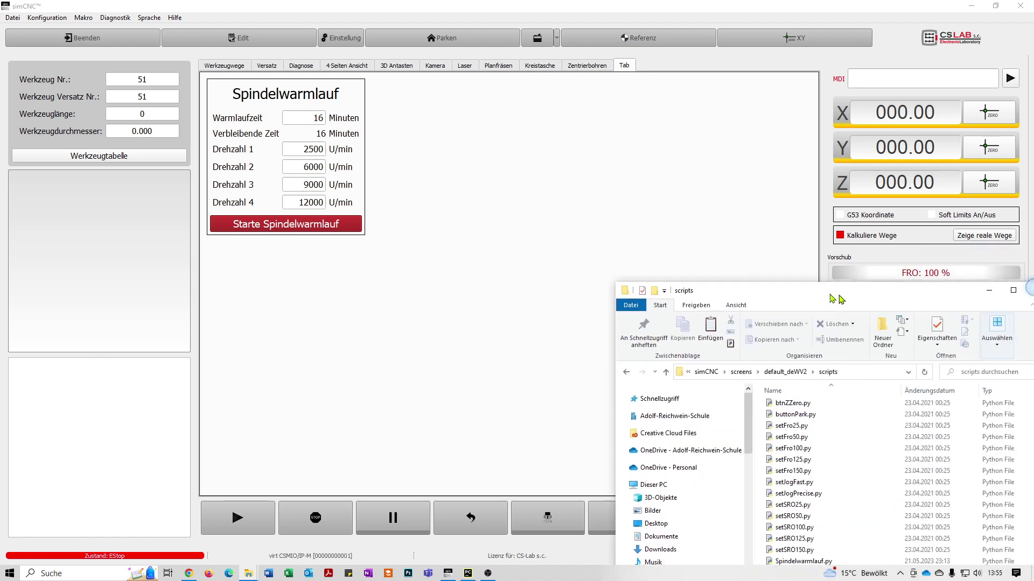
drag(859, 291, 582, 112)
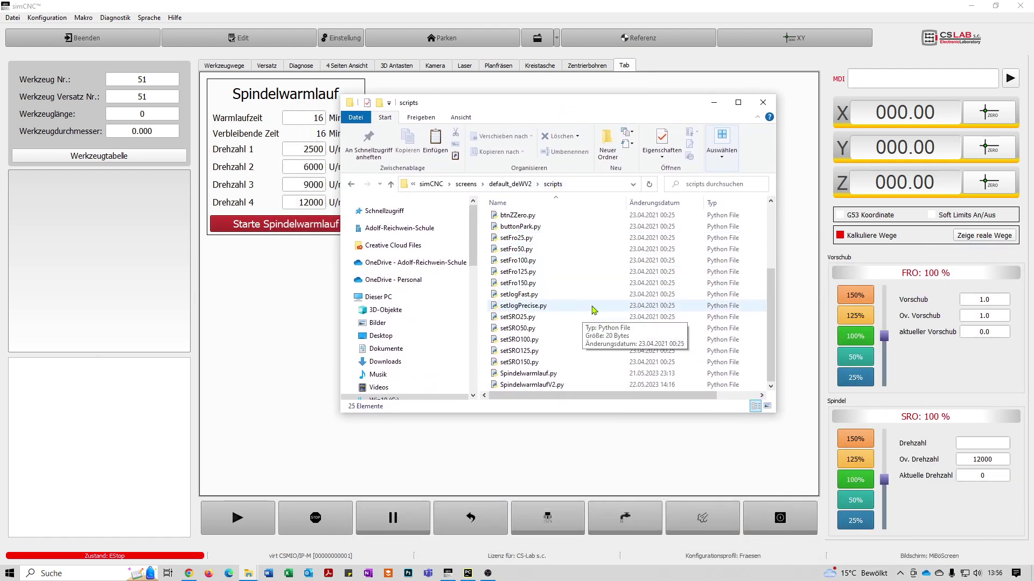
click(544, 386)
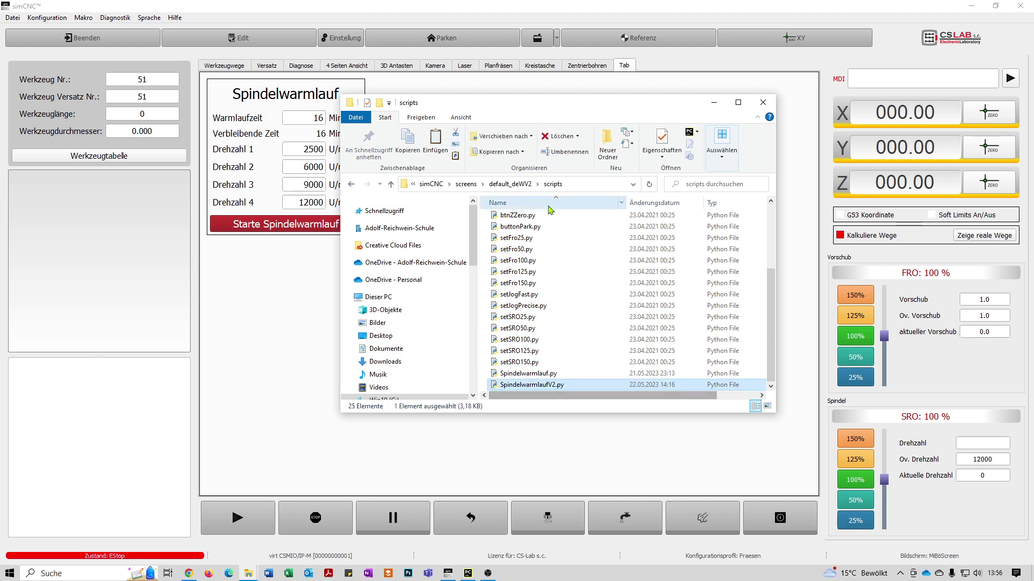
click(466, 184)
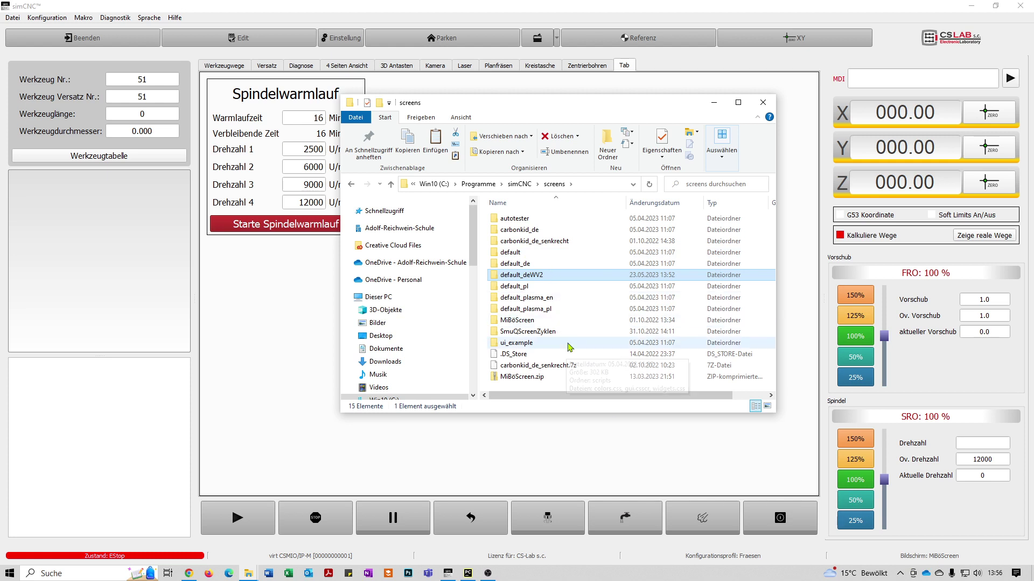
double_click(537, 322)
double_click(518, 231)
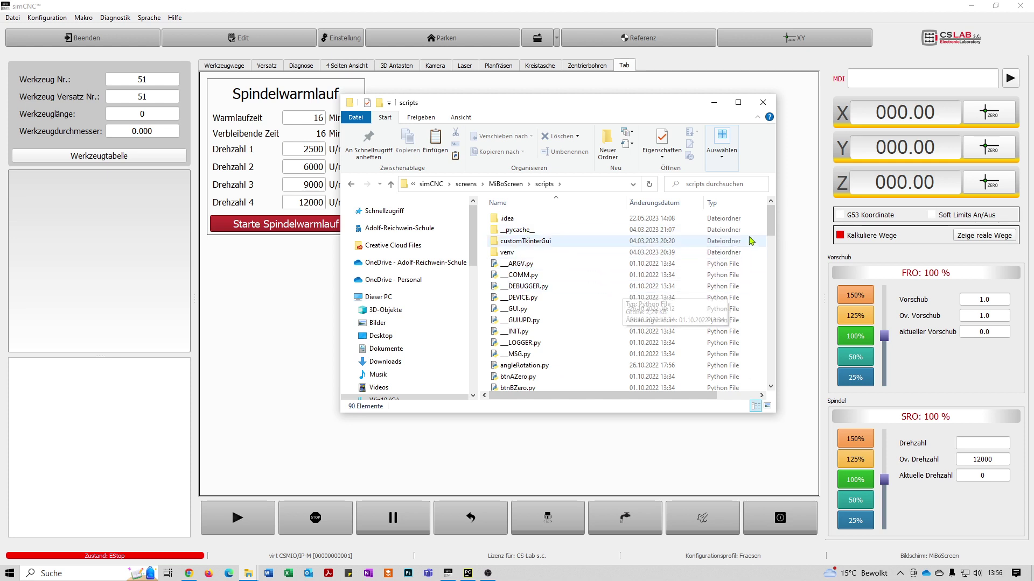
drag(770, 222, 790, 387)
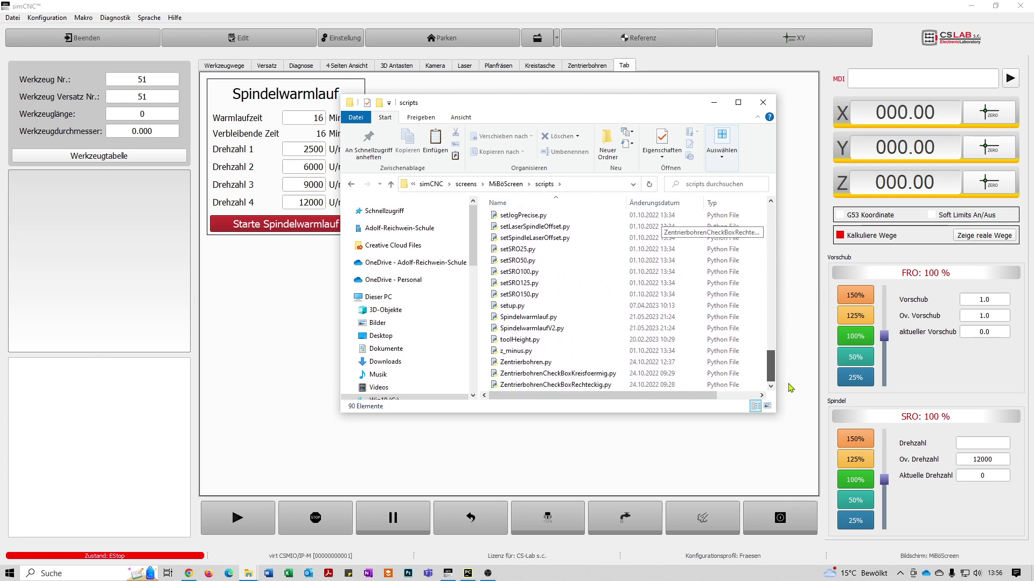
click(571, 327)
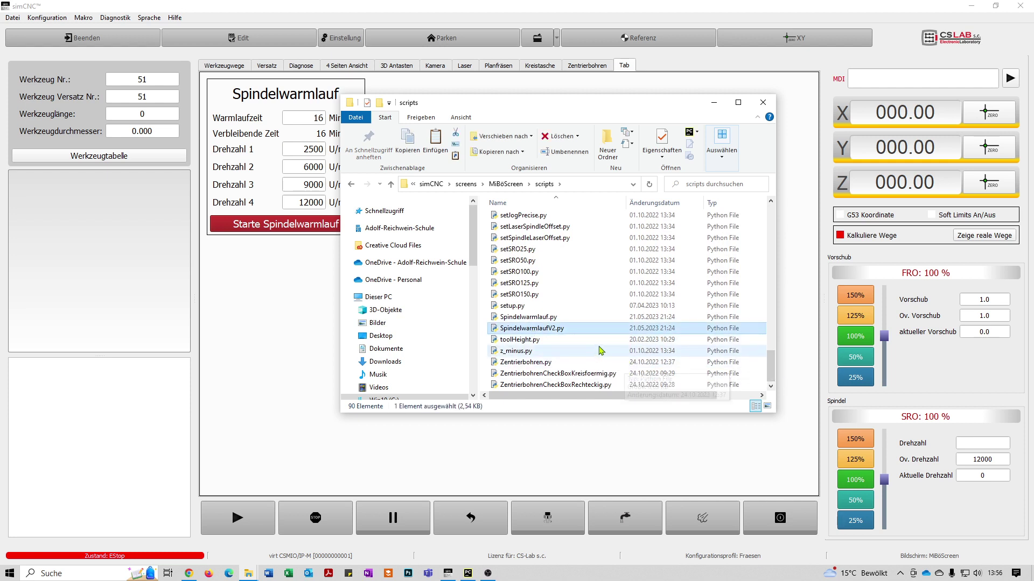
click(764, 103)
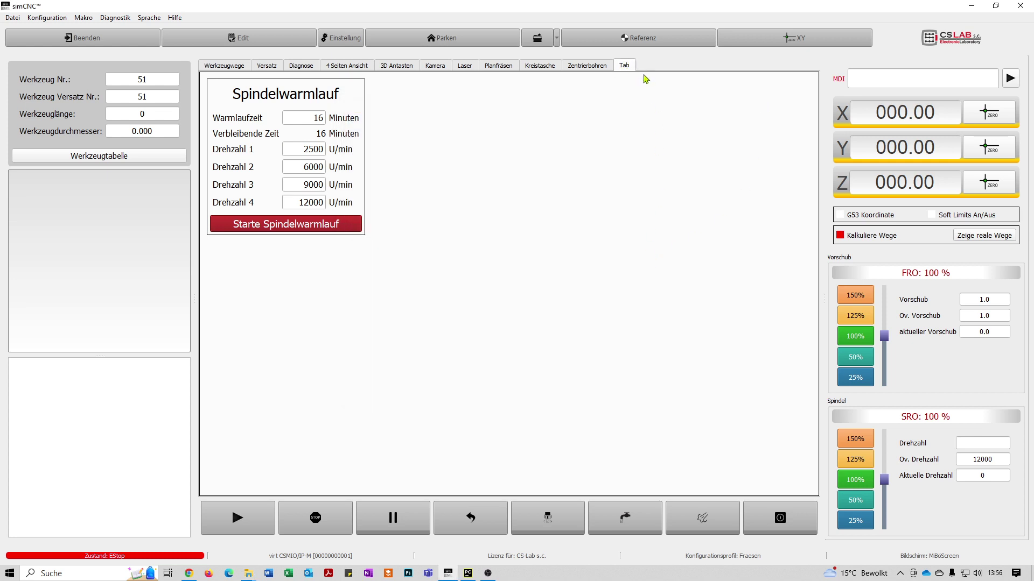
- Reopen the GUI editor with the new tab displayed, select its frame in the widget tree and collapse the branch
click(47, 18)
click(57, 116)
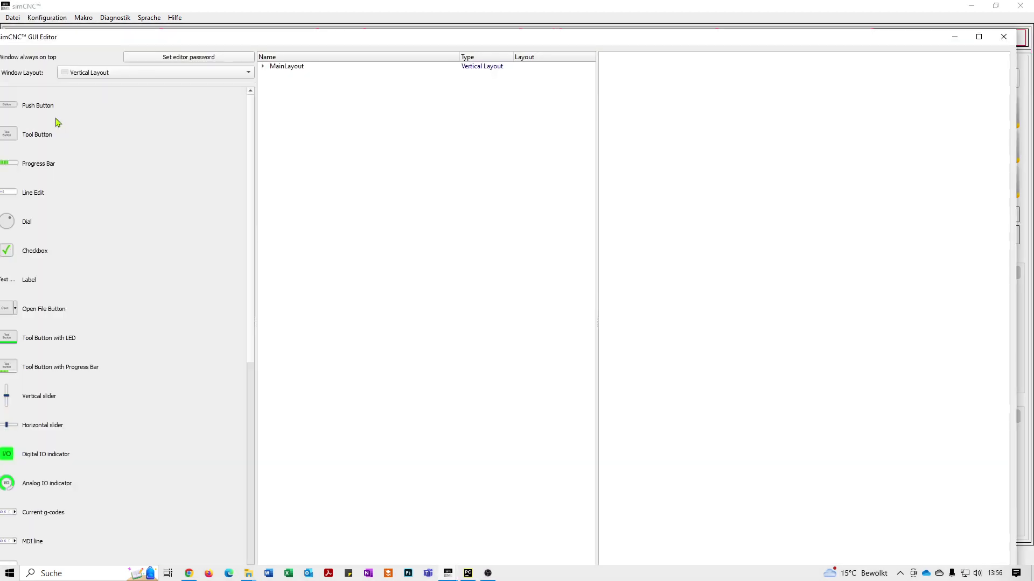
drag(278, 42, 288, 200)
click(625, 65)
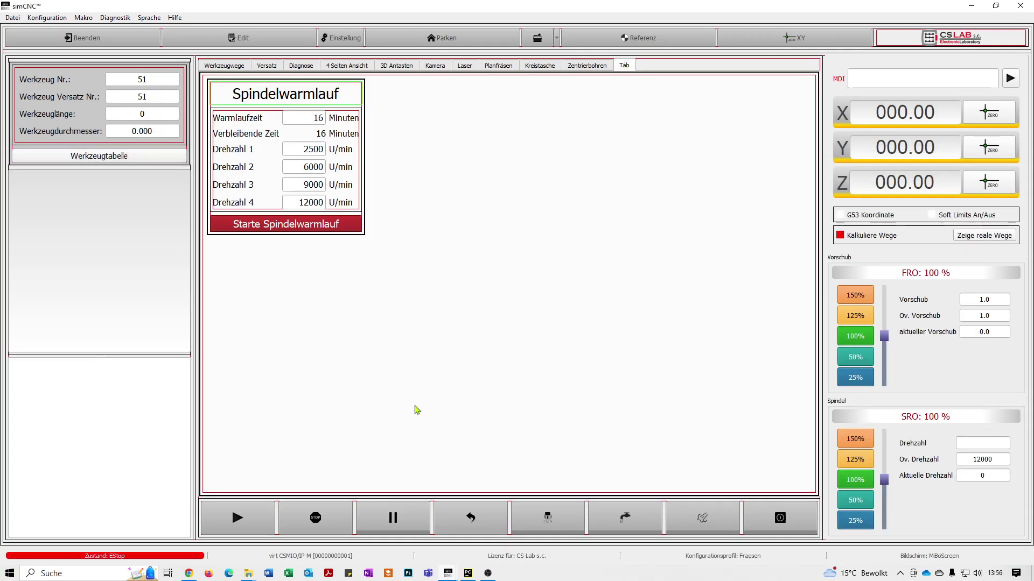
click(450, 575)
click(500, 549)
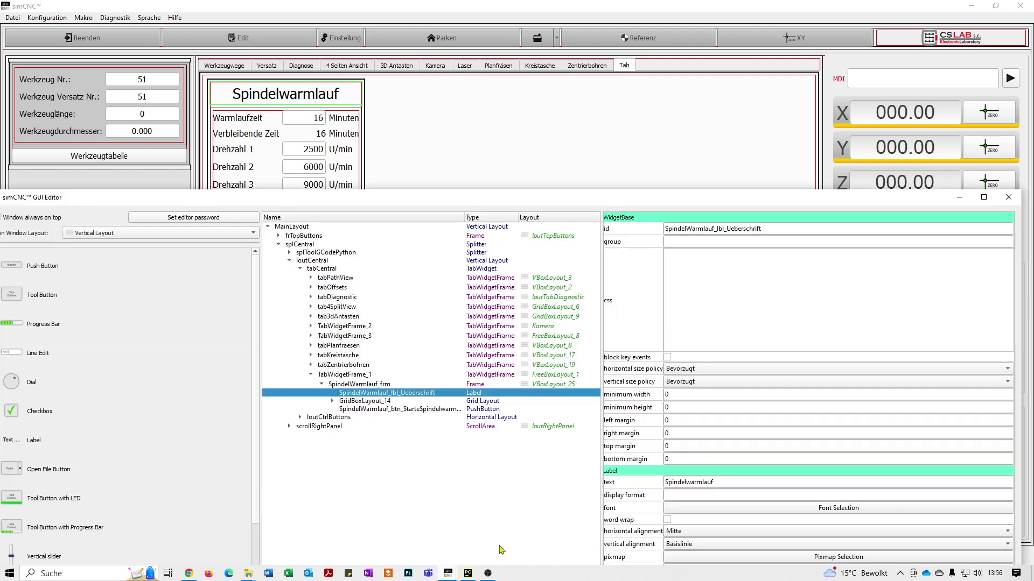
click(344, 375)
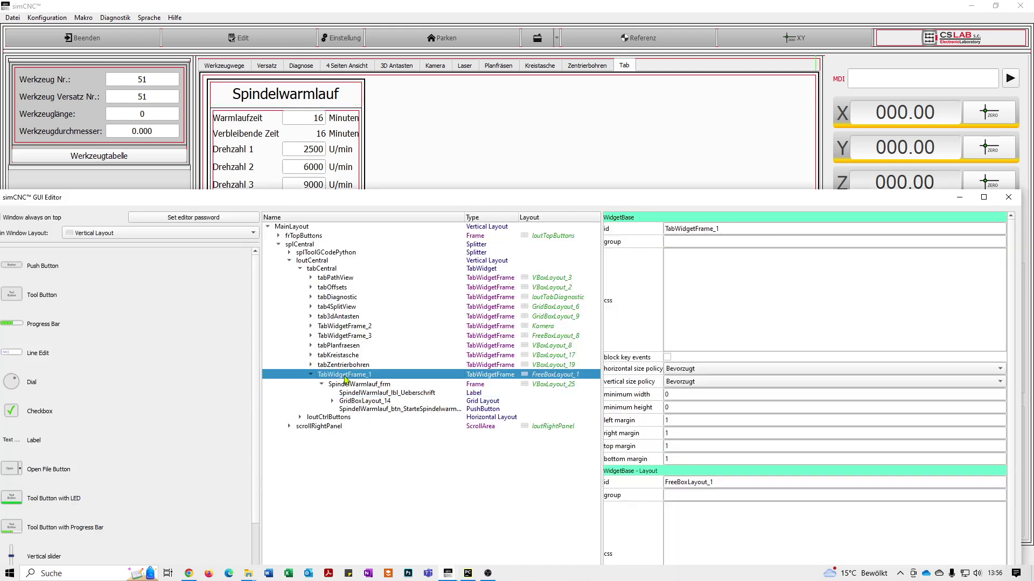
click(311, 376)
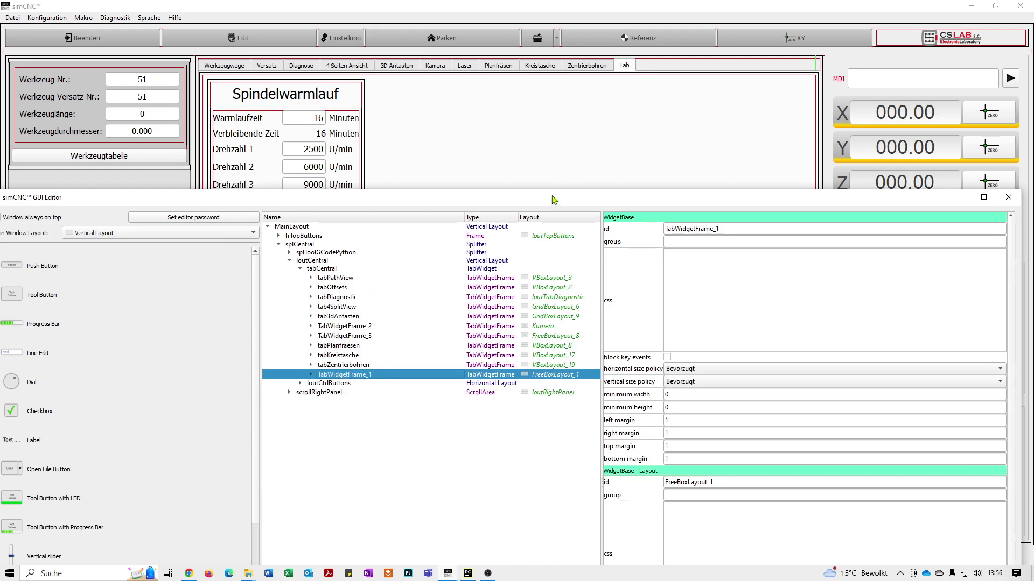
- Set the title of the new tab's frame to Spindelwarmlauf
drag(554, 198, 555, 57)
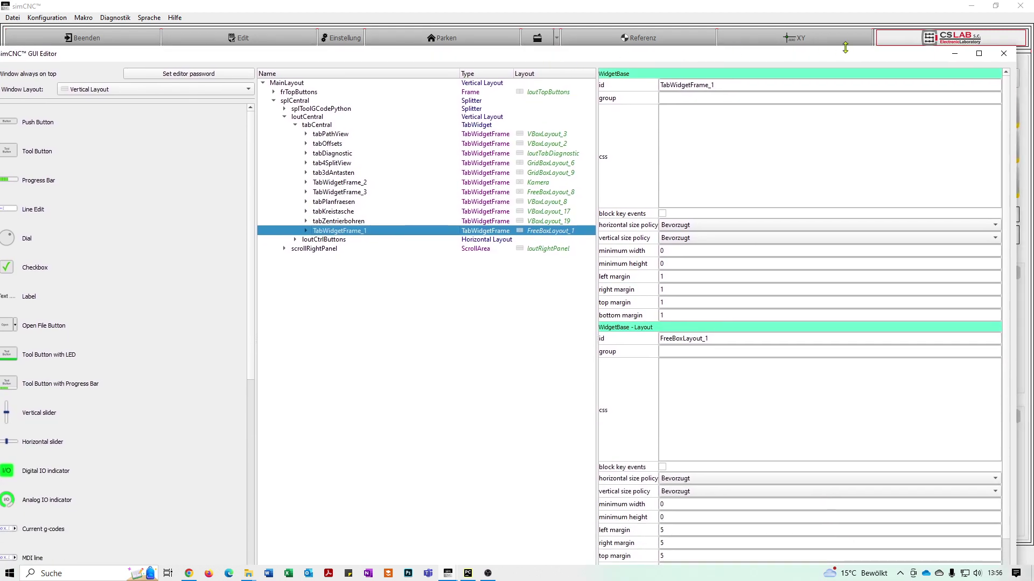
click(978, 55)
scroll(918, 291, down, 3)
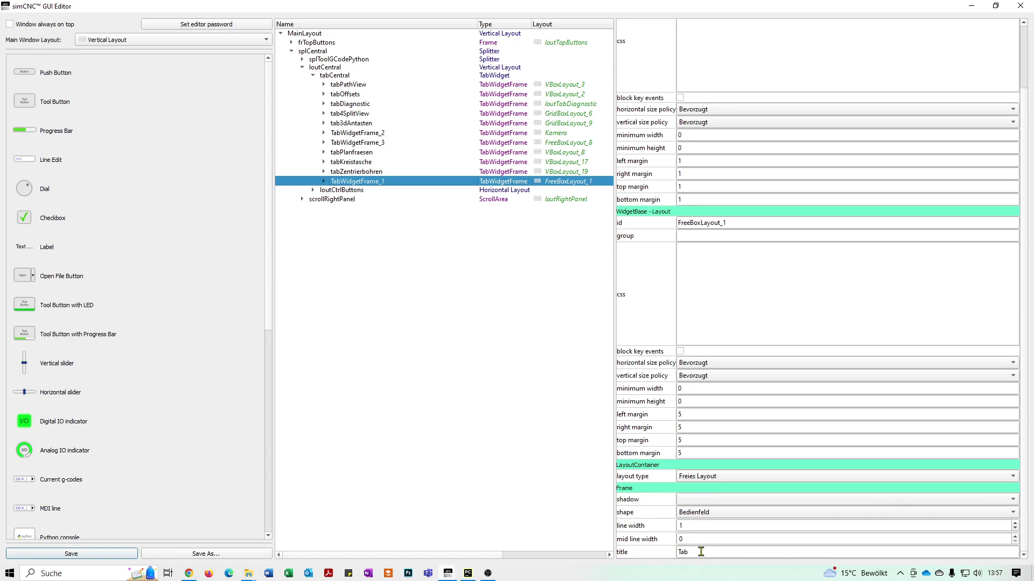
click(661, 552)
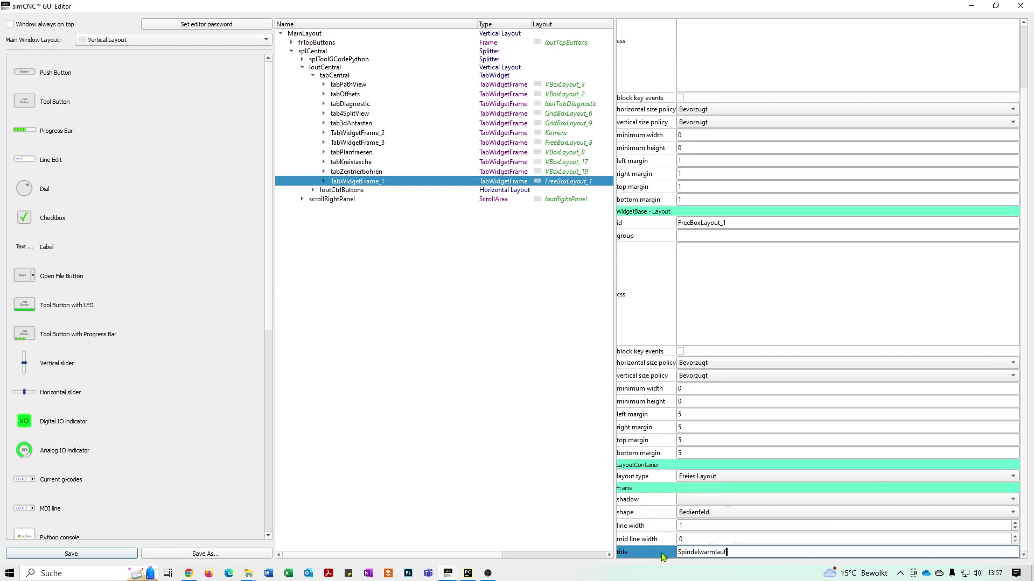
click(813, 66)
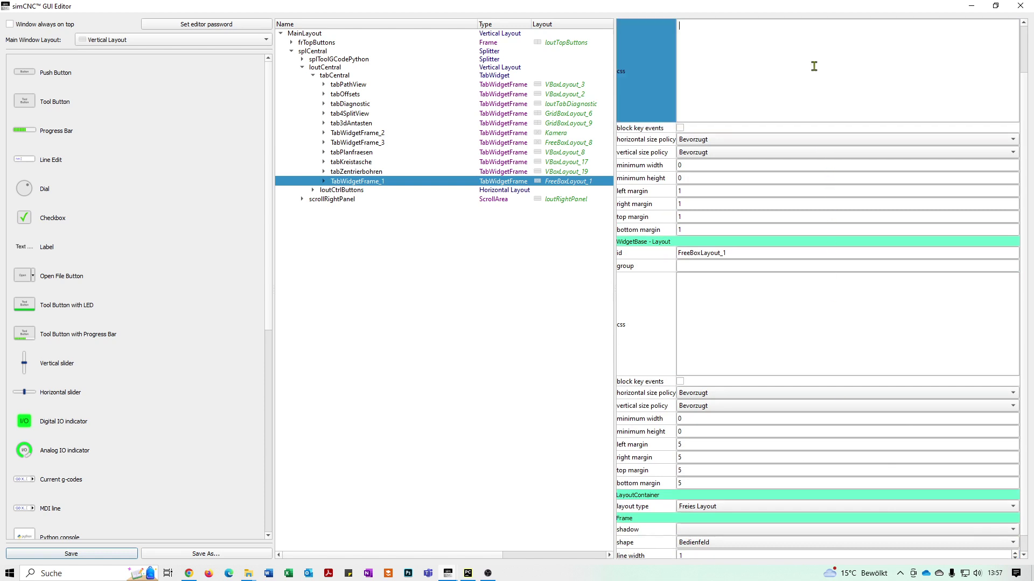
- Save the screen while closing the GUI editor, and display the Spindelwarmlauf tab
click(1020, 6)
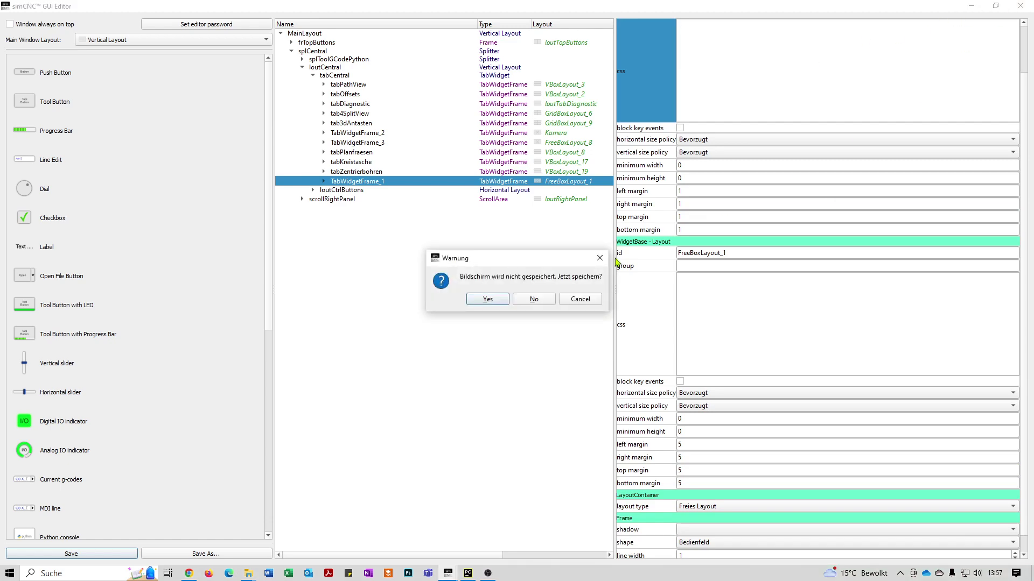
click(487, 299)
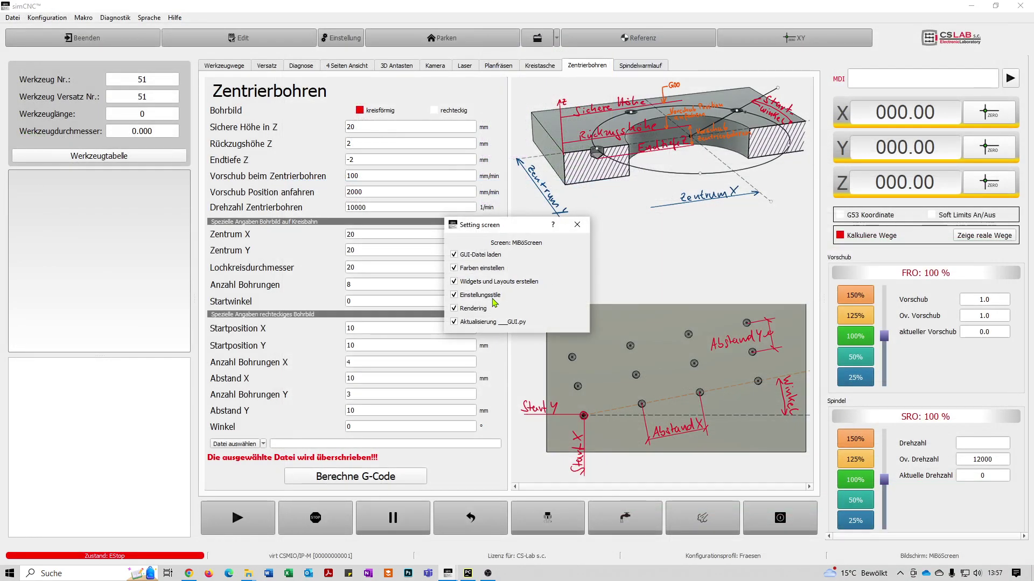
click(659, 66)
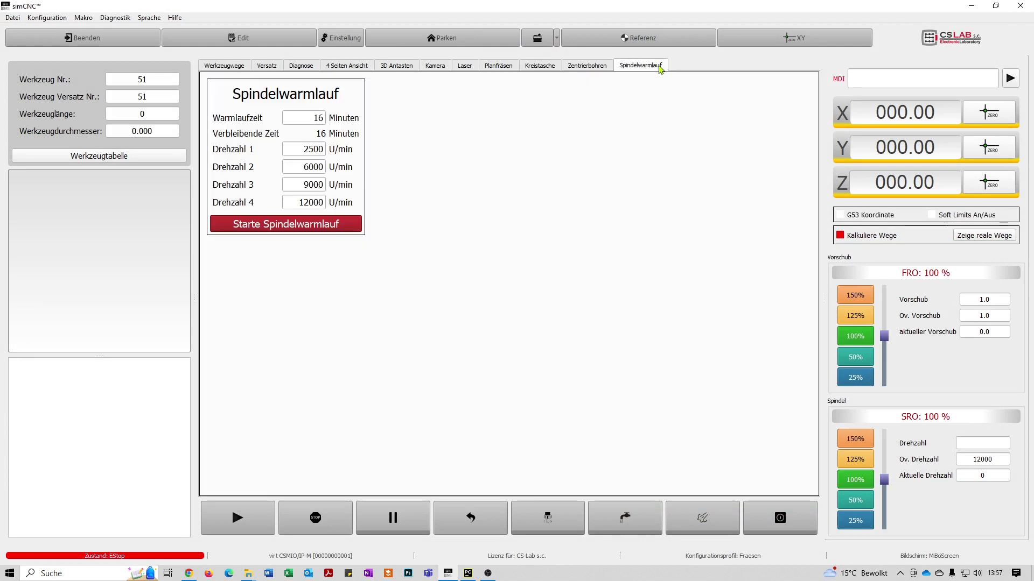